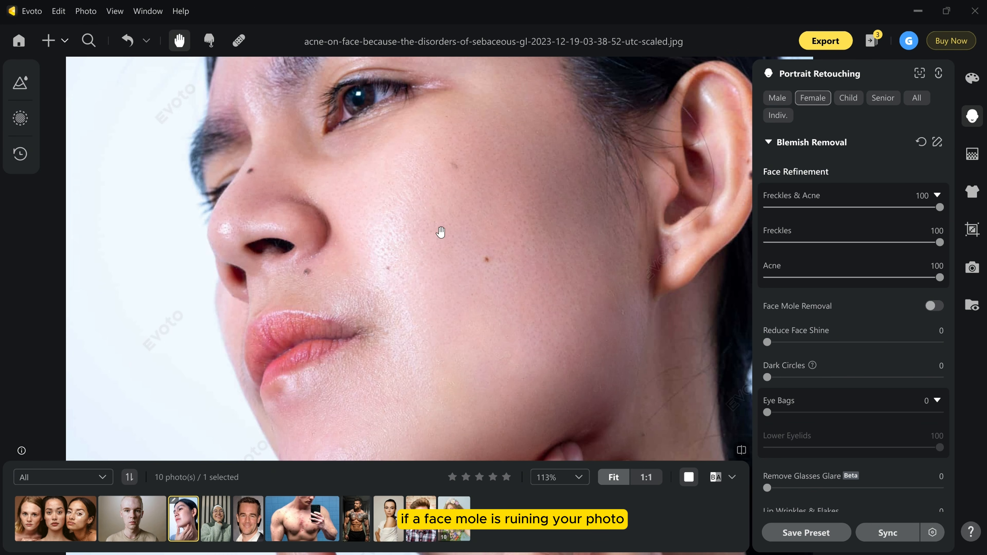
Try Face Mole Removal on the close-up portrait of the woman and inspect her cheek, nose and ear.
left_click(933, 306)
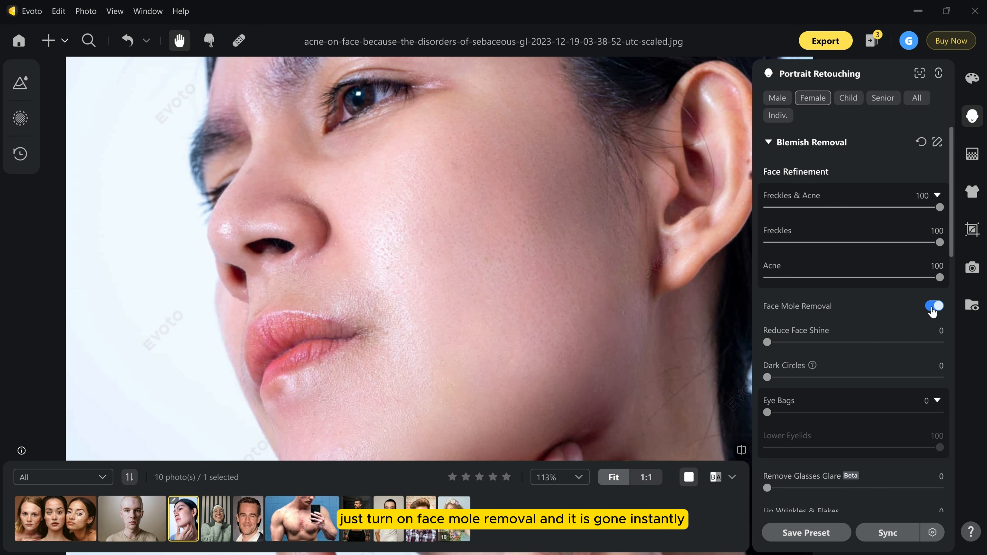
left_click(933, 306)
scroll(431, 240, "down", 5)
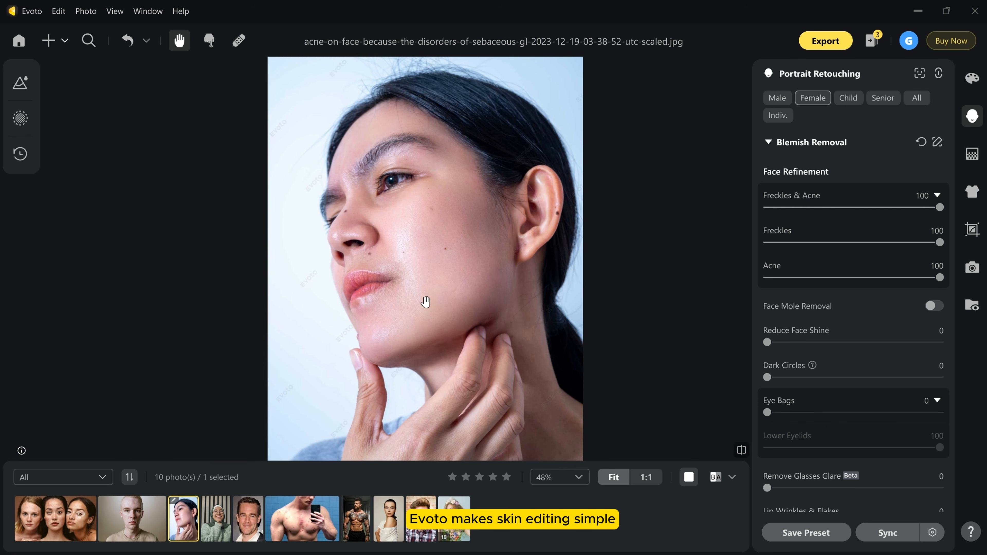
left_click_drag(425, 302, 435, 341)
scroll(413, 265, "up", 3)
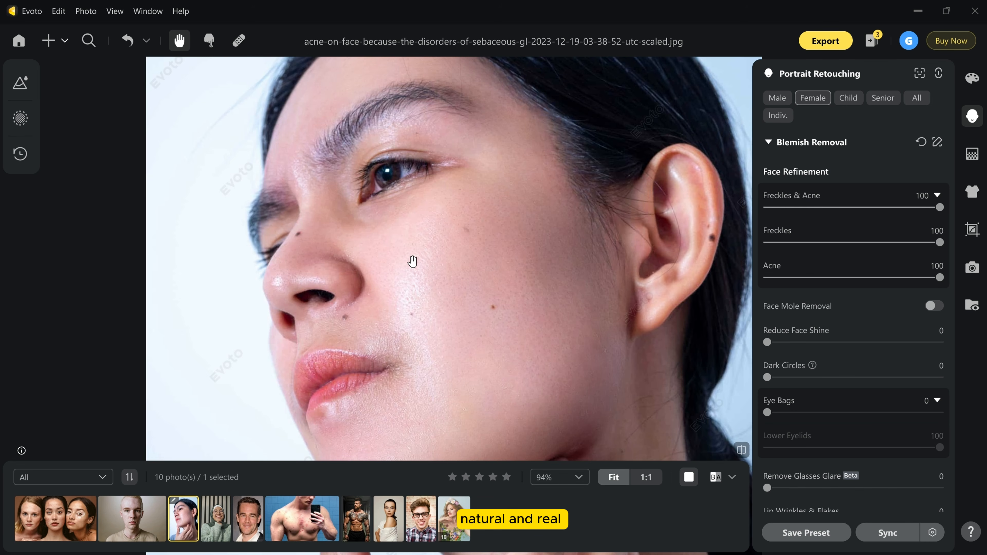
scroll(412, 261, "down", 5)
left_click_drag(439, 296, 447, 275)
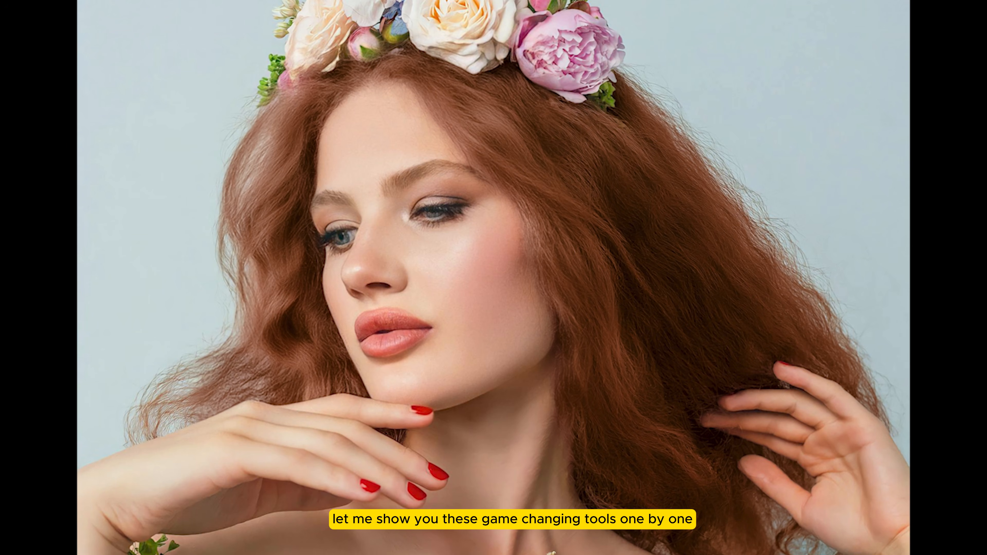
Open the photo of the tattooed man and enable tattoo removal under Body Refinement.
left_click(355, 514)
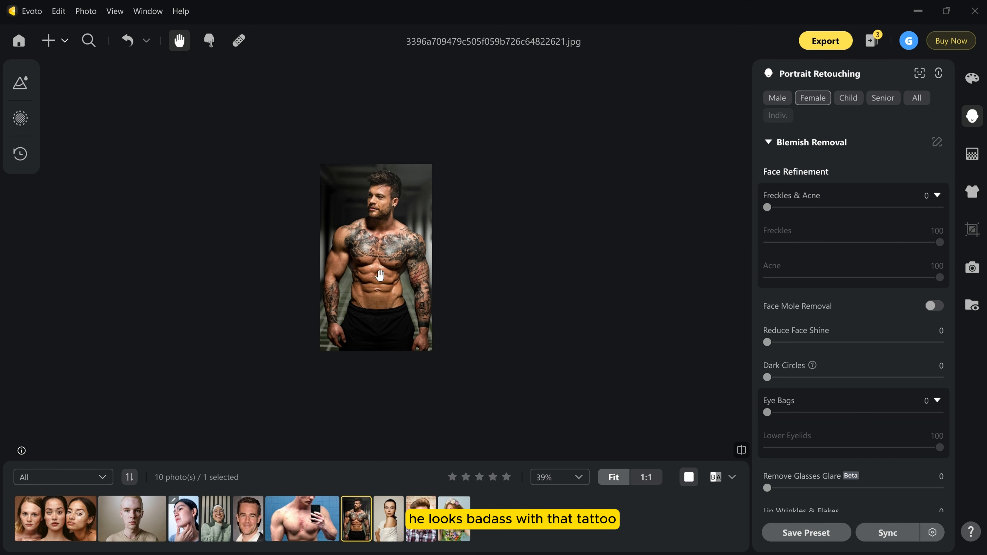
scroll(380, 275, "up", 2)
scroll(376, 266, "up", 2)
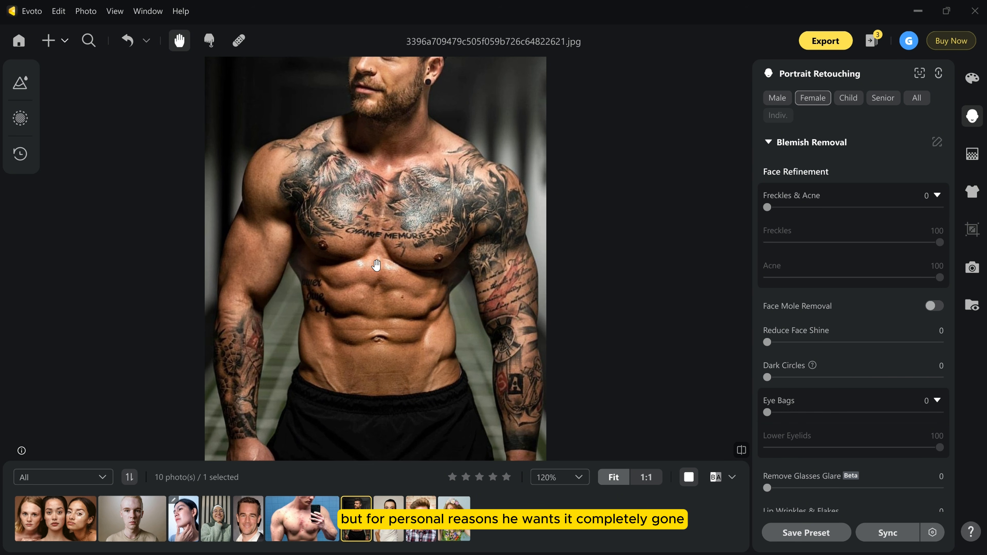
left_click_drag(413, 251, 423, 279)
scroll(418, 235, "down", 1)
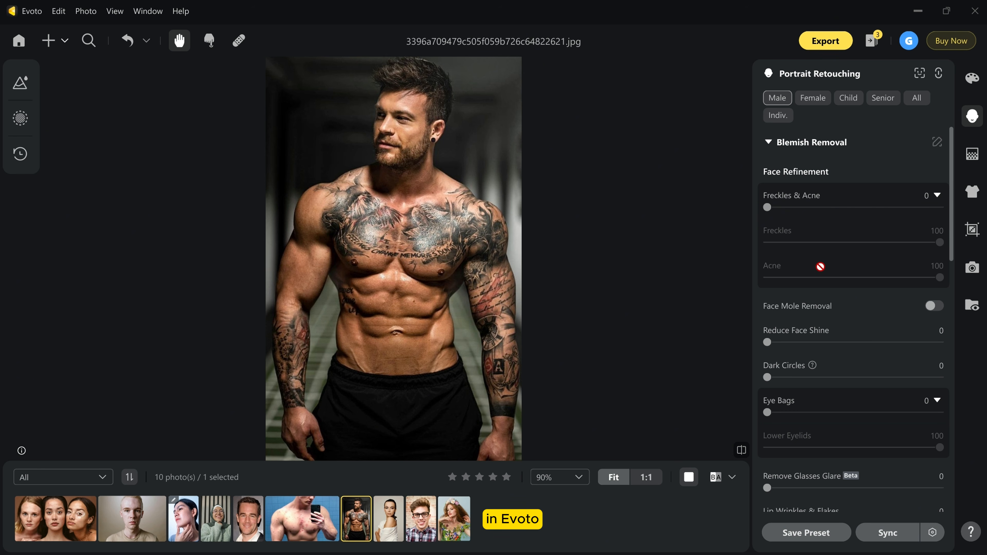
scroll(820, 267, "down", 2)
scroll(820, 267, "down", 8)
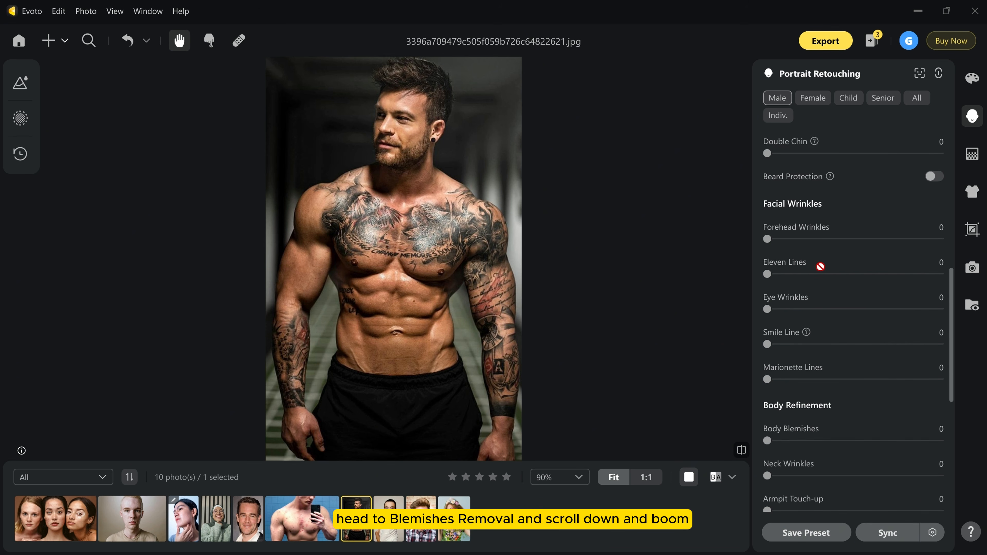
scroll(820, 267, "down", 4)
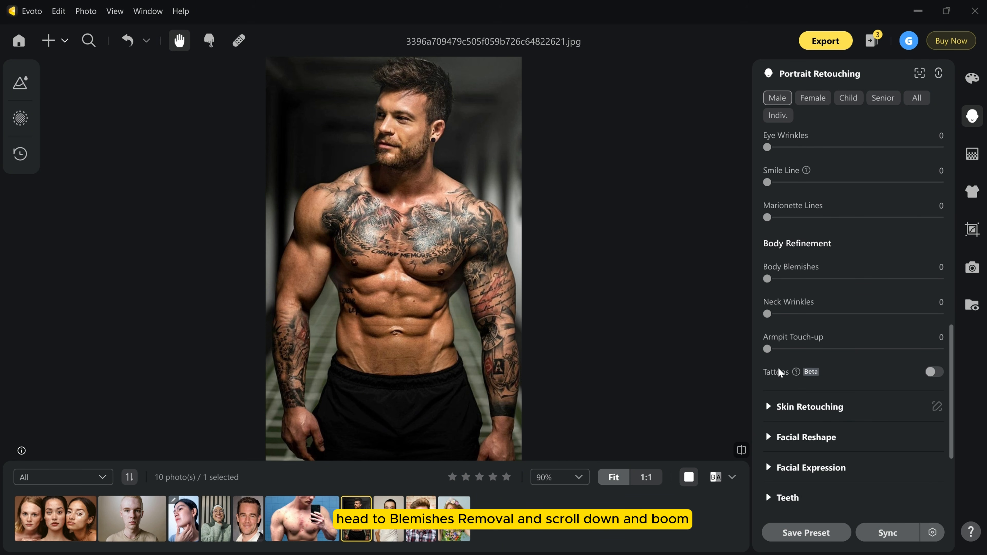
left_click(931, 373)
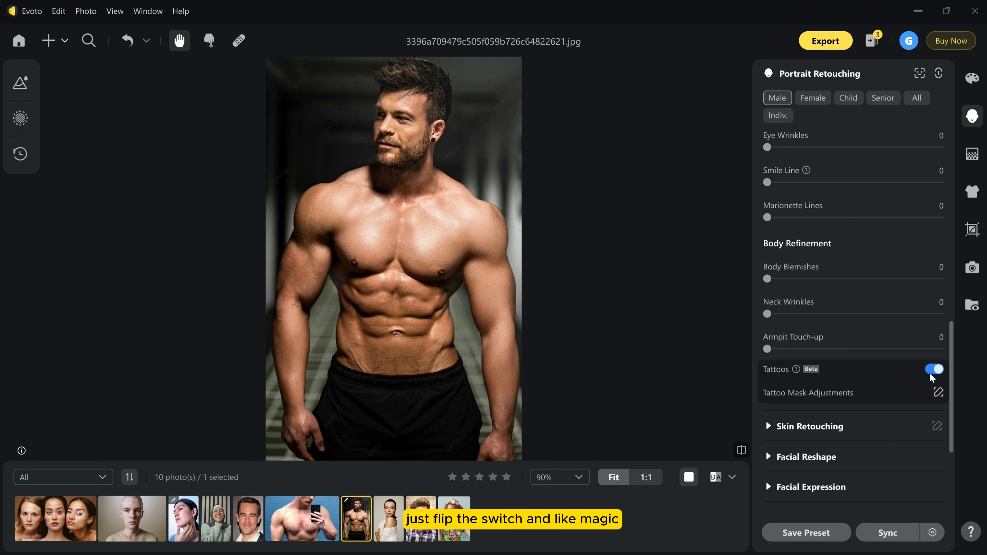
Examine the man's chest, arms and stomach up close and compare the tattoo removal with the original photo.
scroll(405, 366, "up", 3)
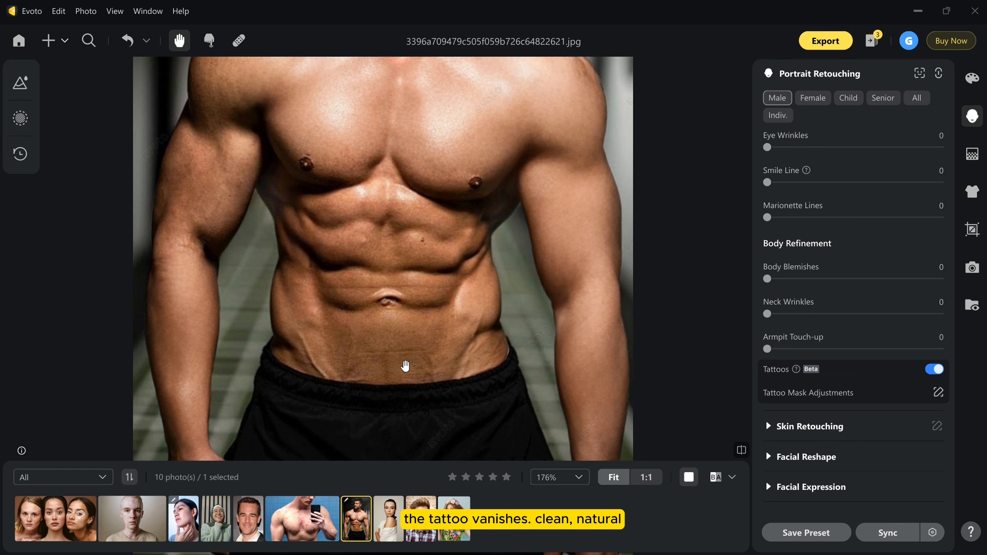
left_click_drag(392, 288, 444, 403)
left_click_drag(474, 275, 451, 317)
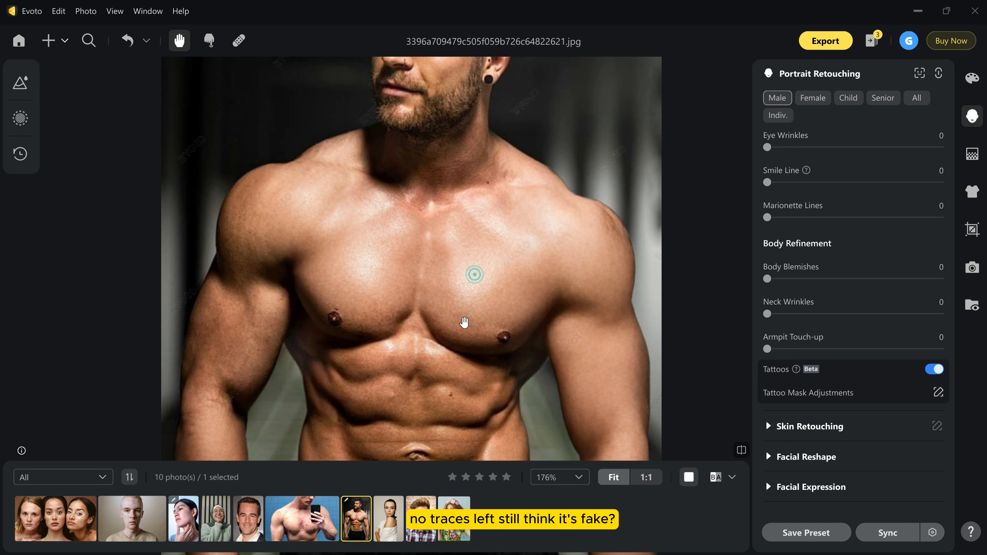
left_click(738, 453)
left_click(737, 454)
left_click(741, 455)
left_click(741, 451)
scroll(350, 256, "down", 3)
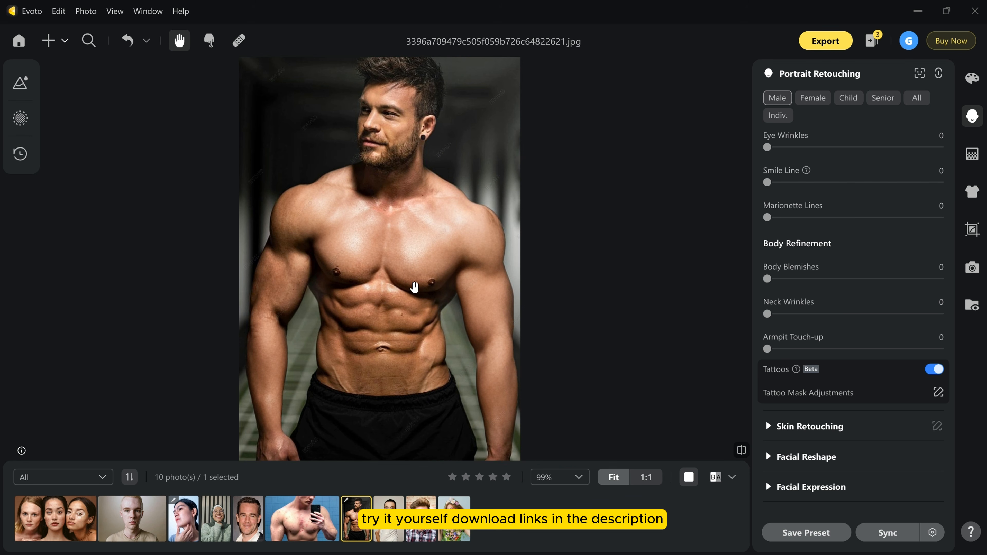
left_click(744, 452)
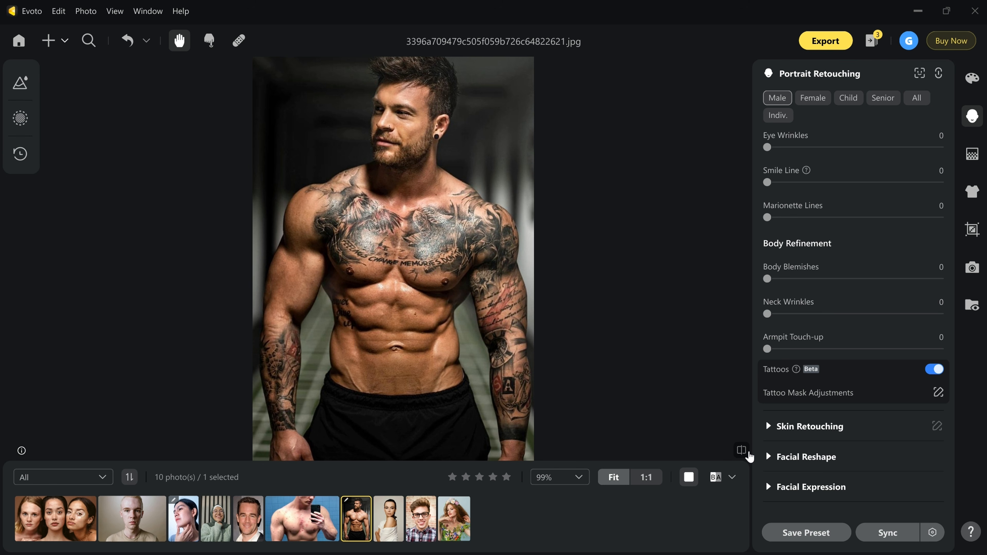
left_click(742, 451)
left_click(741, 451)
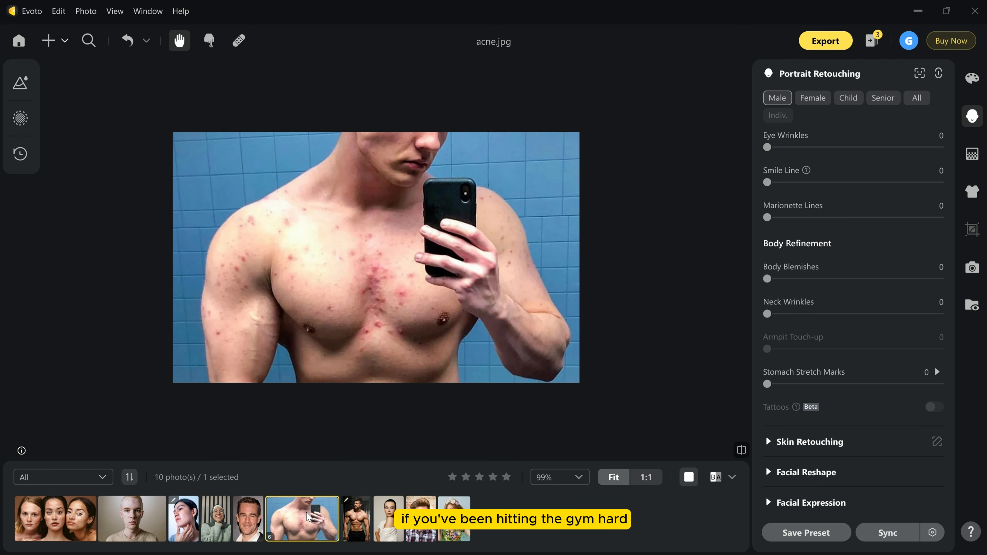
Set Body Blemishes to 80 on acne.jpg to clear the body acne, and compare it with the original.
scroll(356, 328, "up", 3)
scroll(439, 323, "down", 4)
left_click_drag(476, 261, 476, 273)
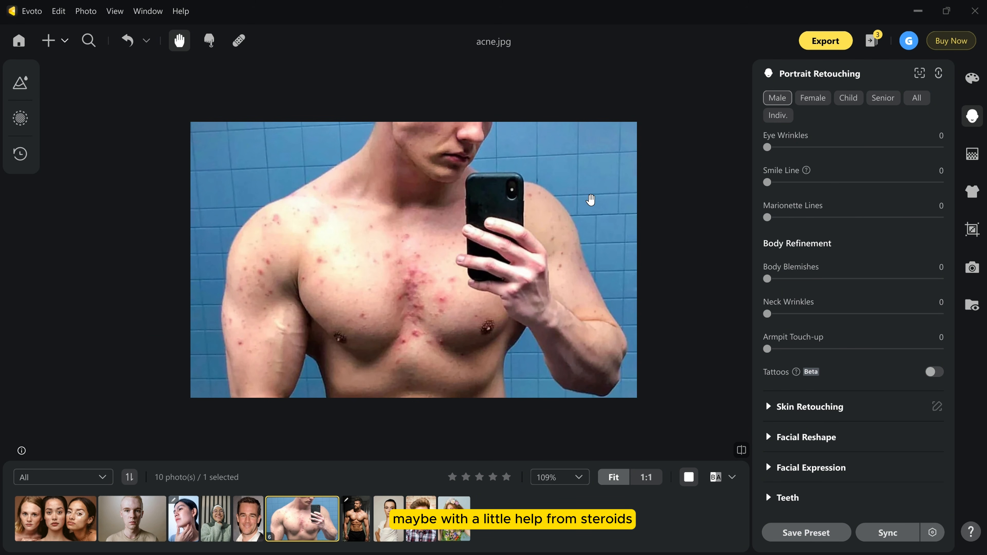
scroll(831, 305, "up", 5)
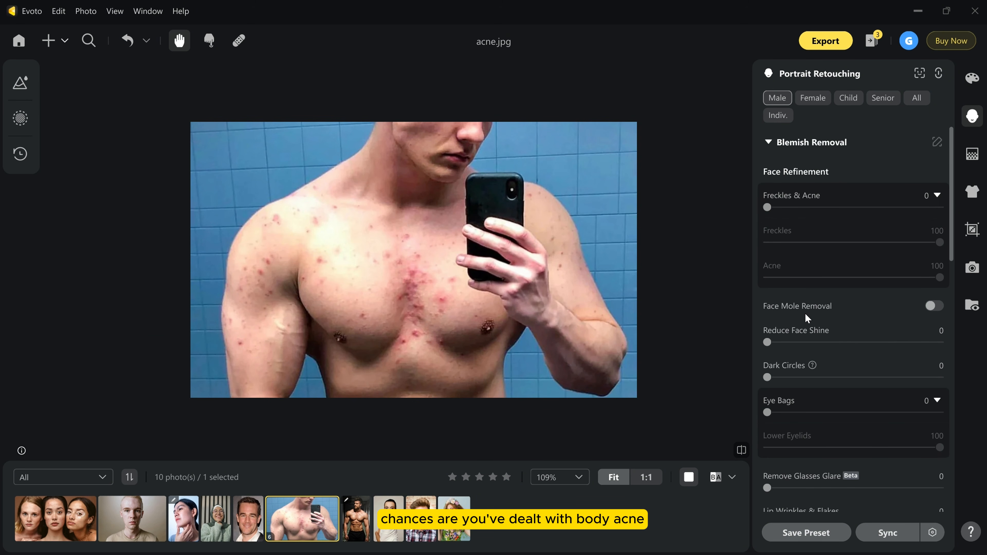
scroll(804, 312, "down", 2)
scroll(804, 313, "down", 5)
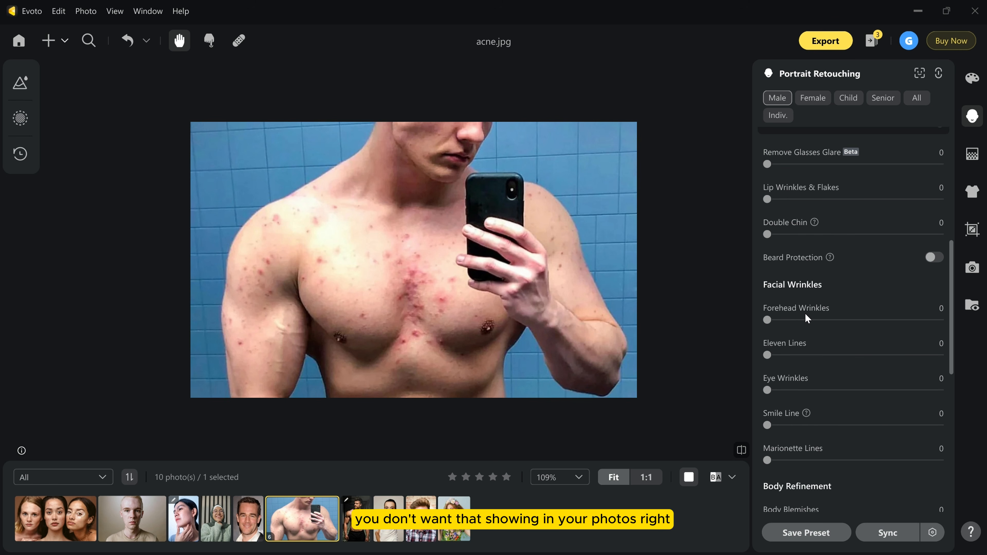
scroll(804, 318, "down", 4)
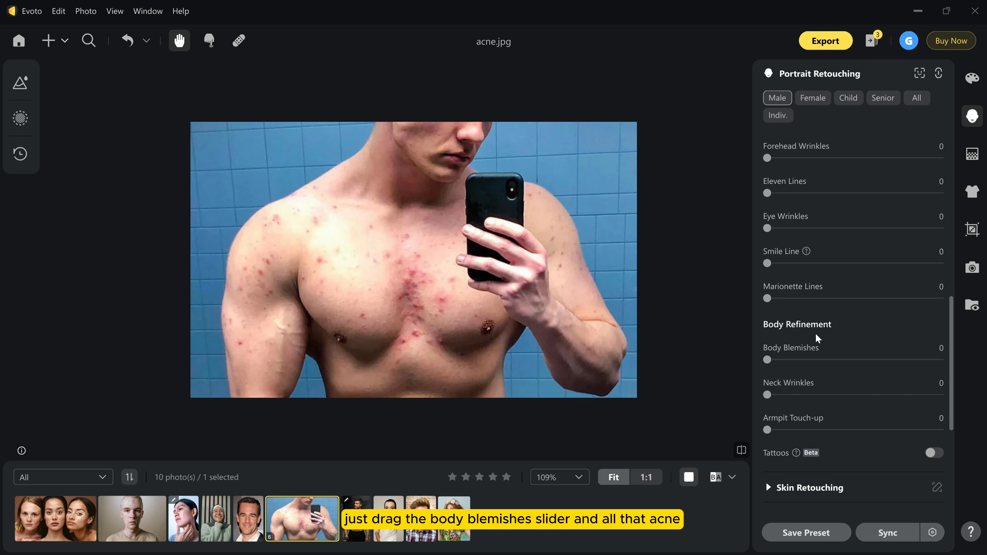
left_click_drag(768, 360, 950, 371)
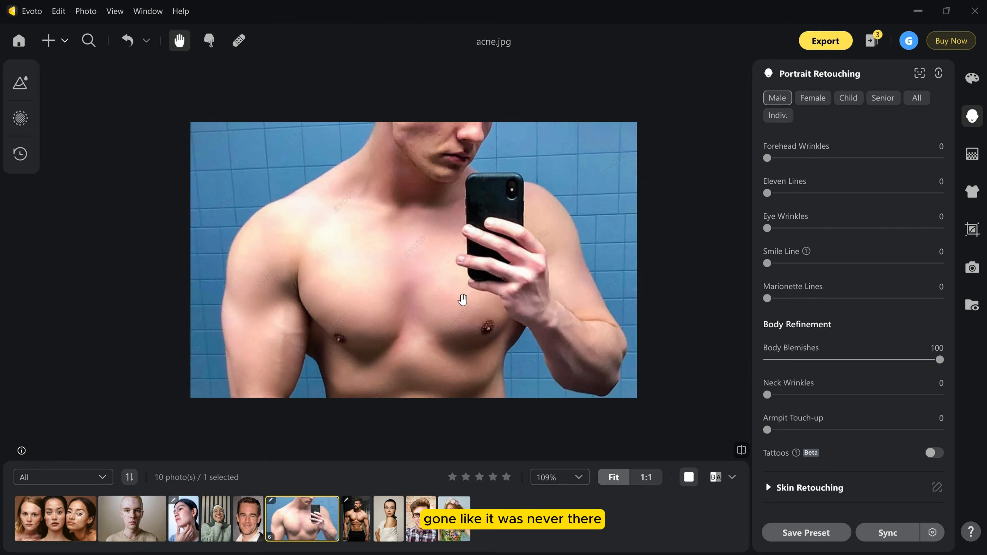
left_click(905, 360)
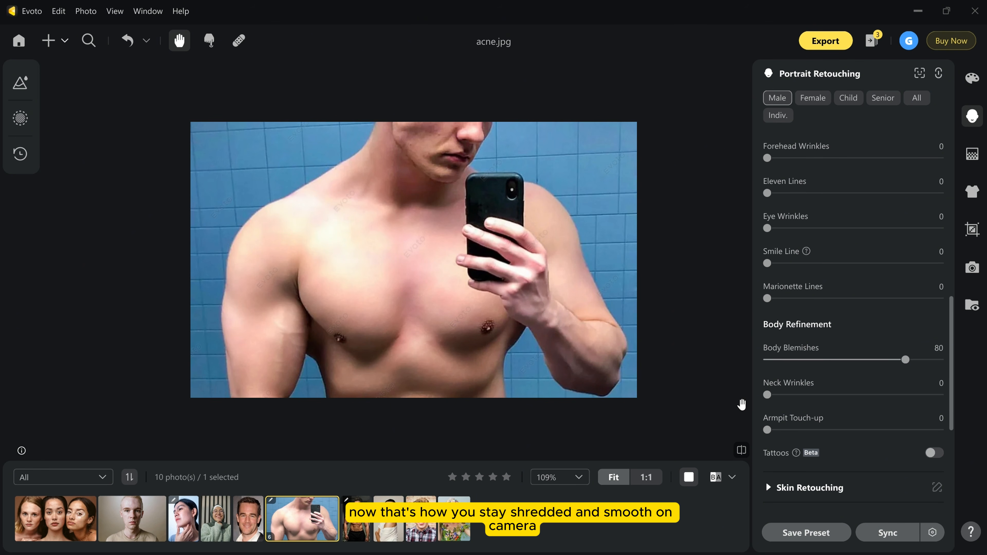
left_click(741, 450)
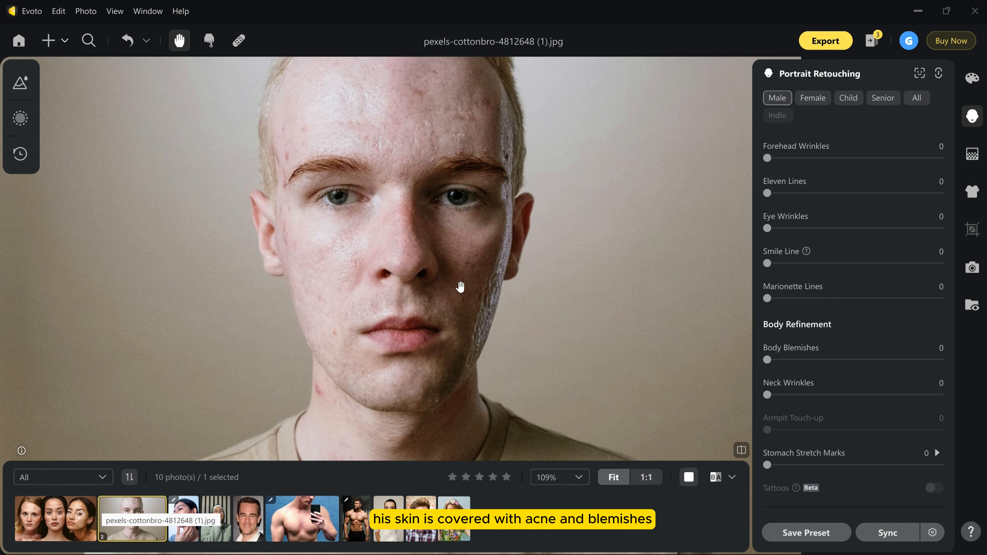
Set Freckles & Acne to 80 and Reduce Face Shine to 55 on the blond man's portrait.
scroll(887, 322, "up", 8)
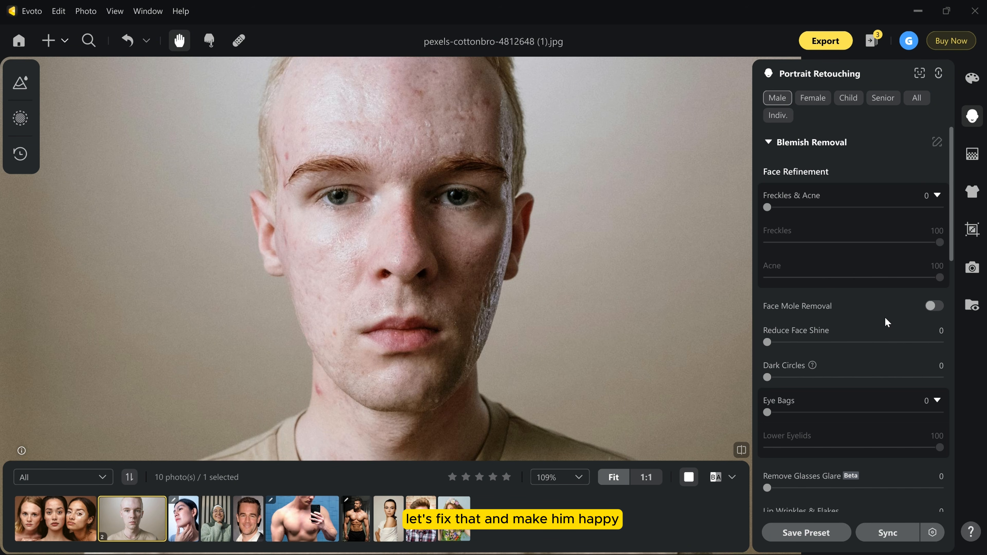
left_click_drag(767, 207, 906, 219)
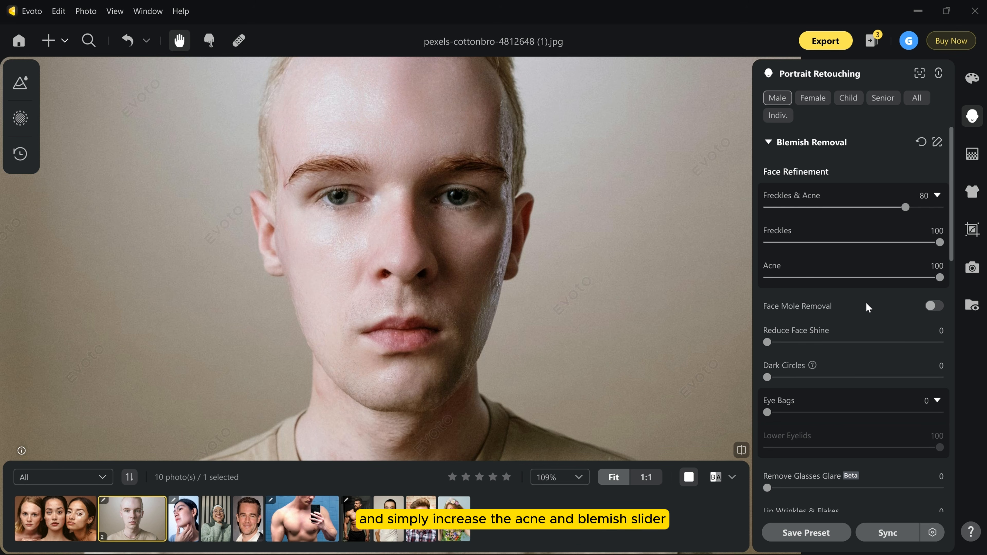
left_click_drag(767, 342, 864, 355)
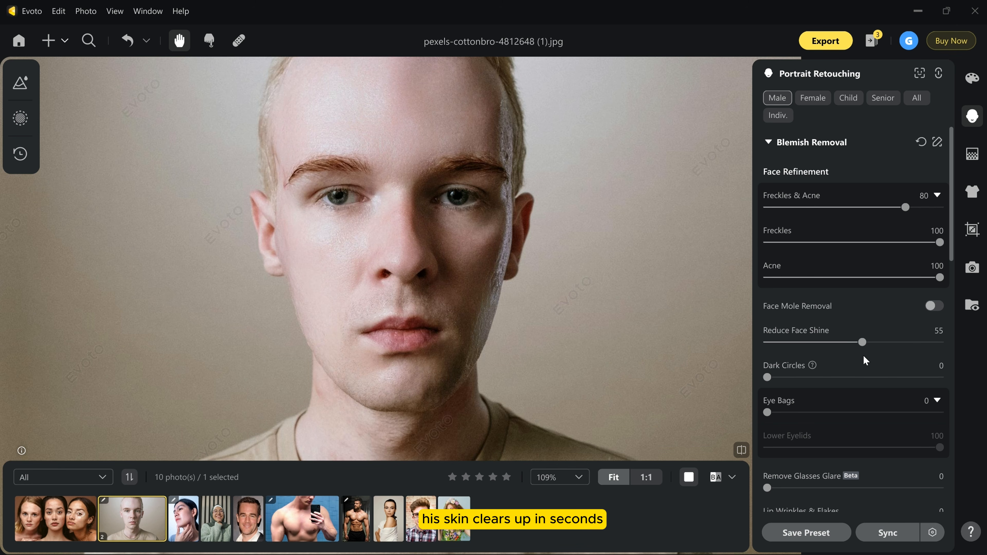
Set Gentle Smile to 56 in the Facial Expression settings and compare the retouched portrait with its original.
scroll(864, 355, "down", 4)
scroll(861, 372, "down", 6)
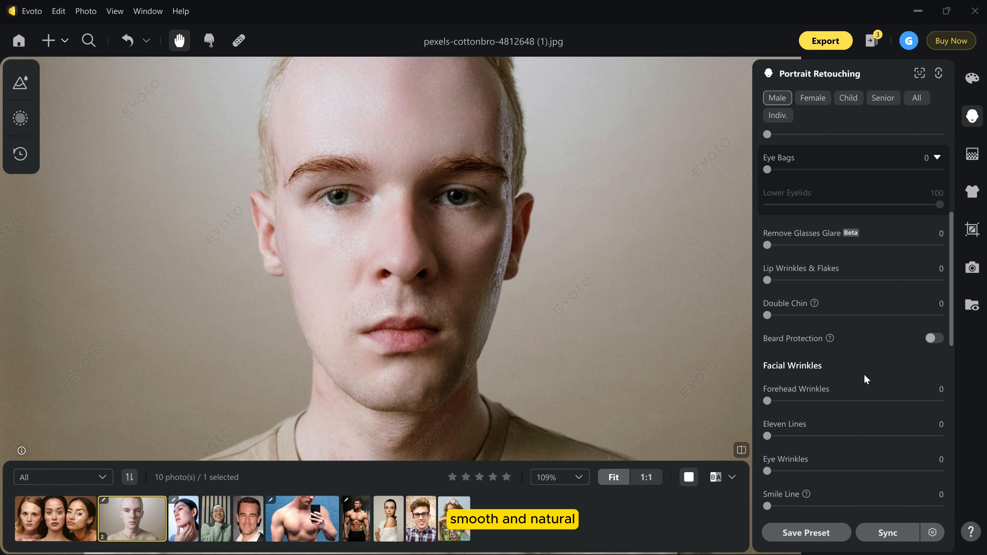
scroll(863, 376, "down", 8)
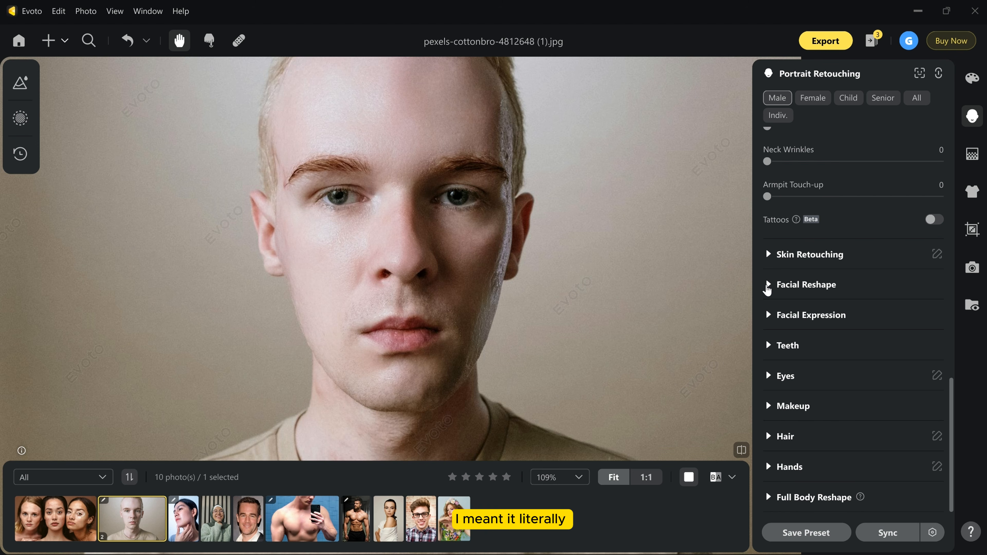
left_click(770, 315)
scroll(859, 359, "down", 2)
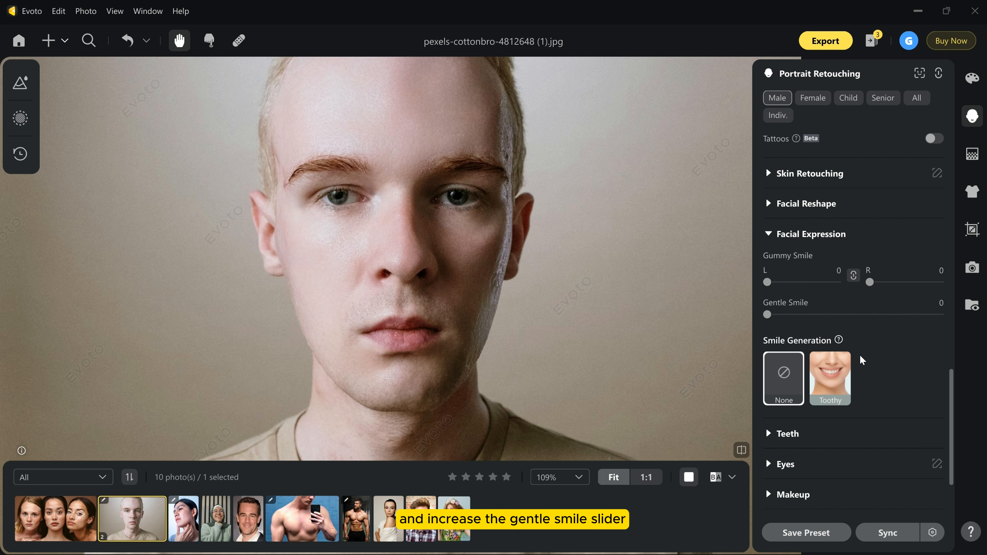
left_click_drag(767, 314, 862, 334)
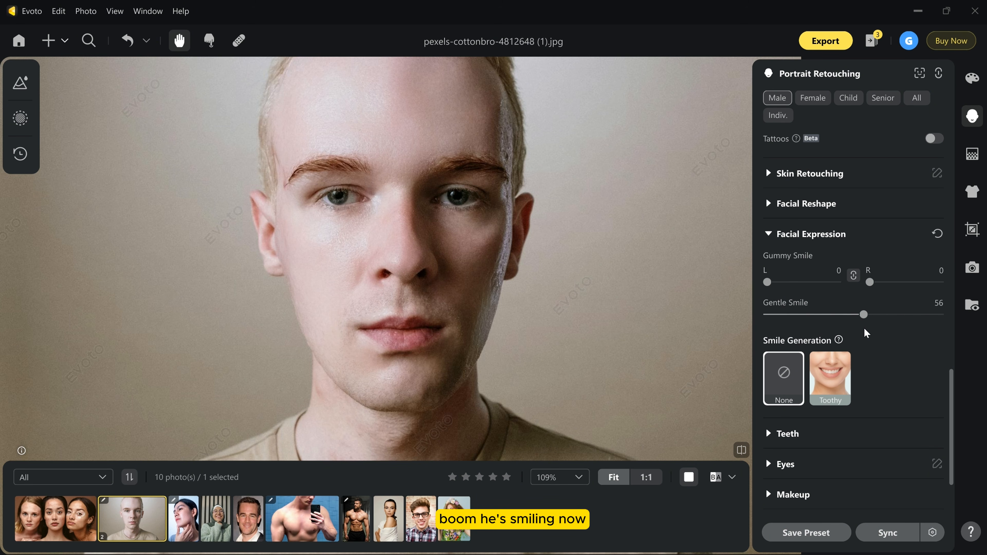
left_click(745, 457)
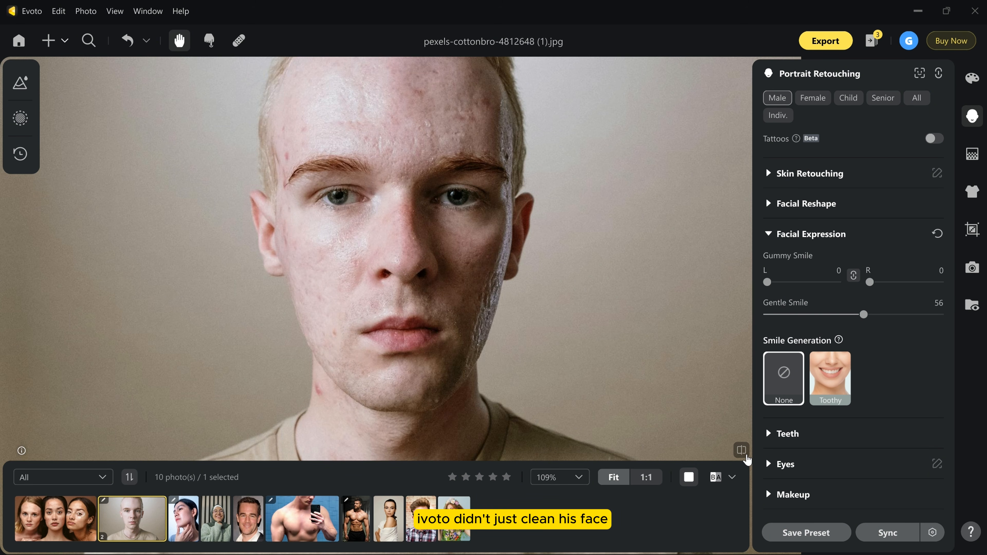
left_click(745, 457)
left_click(745, 456)
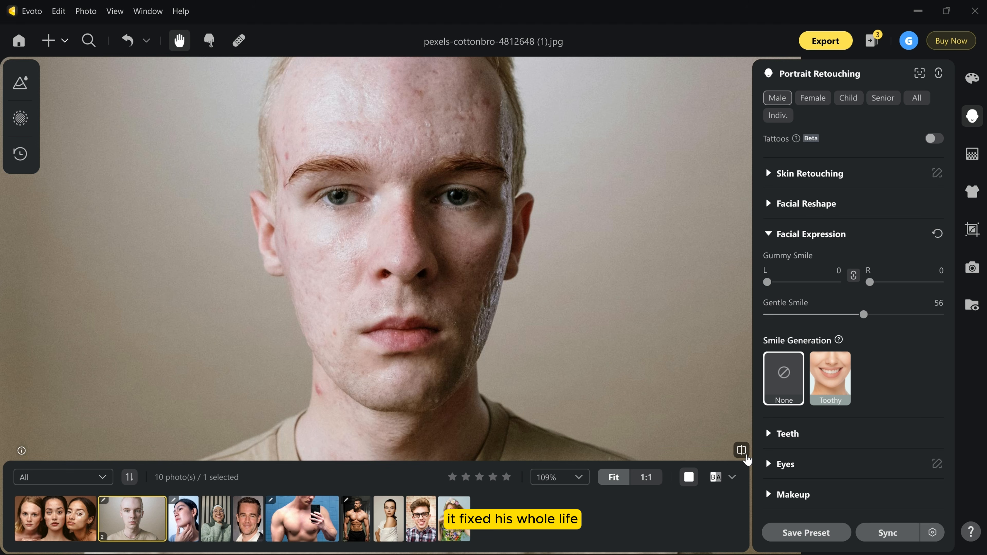
left_click(746, 457)
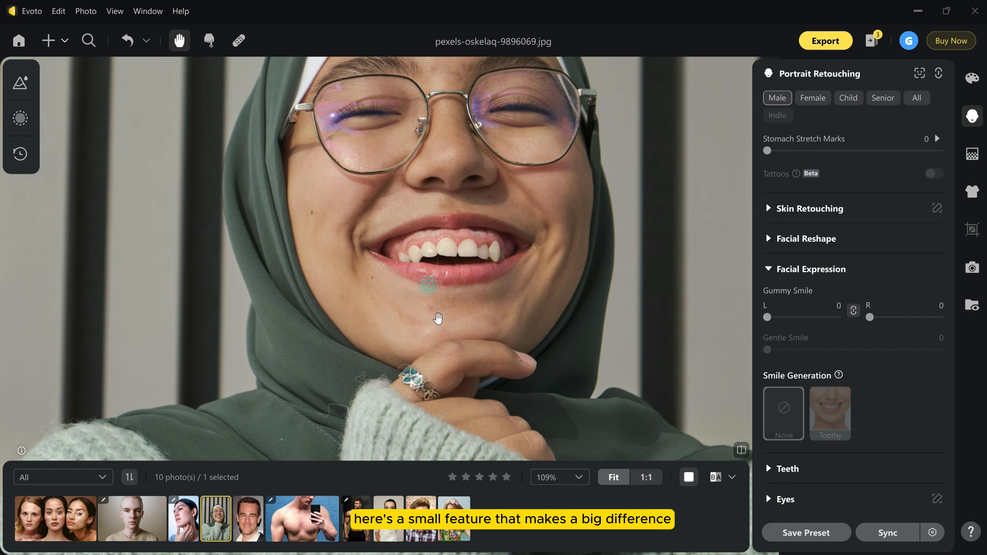
Set Marionette Lines to 94 under Facial Wrinkles for the smiling woman with glasses.
scroll(486, 238, "up", 3)
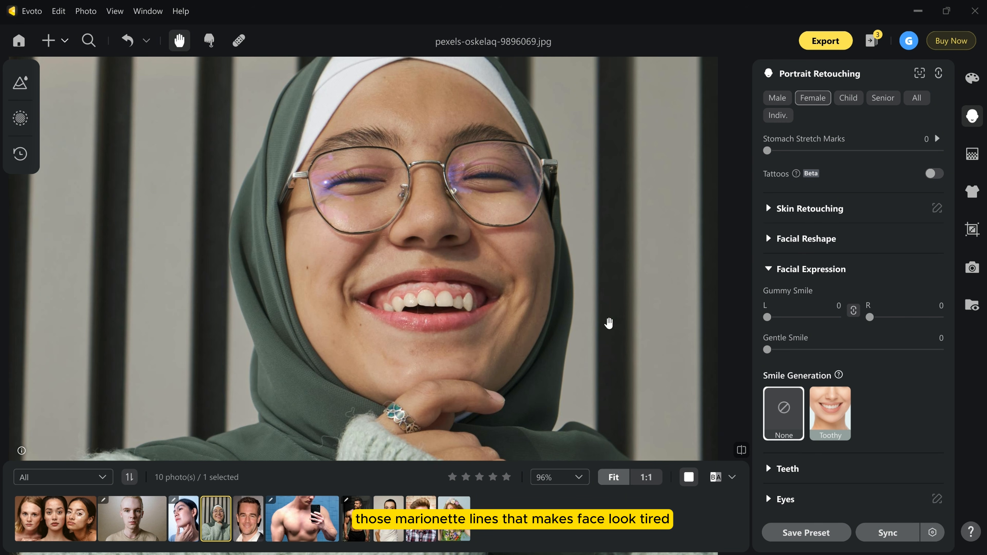
scroll(833, 282, "down", 10)
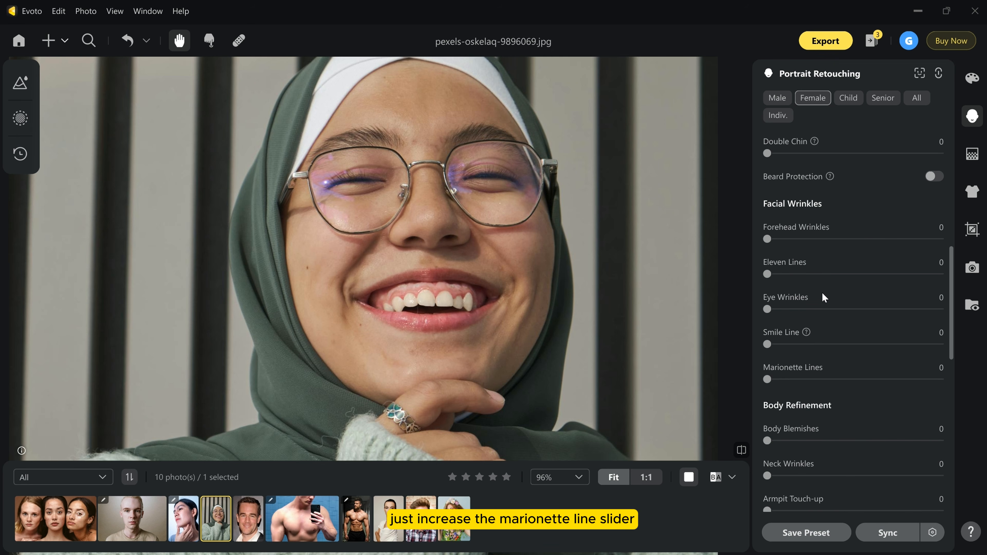
left_click_drag(767, 379, 930, 384)
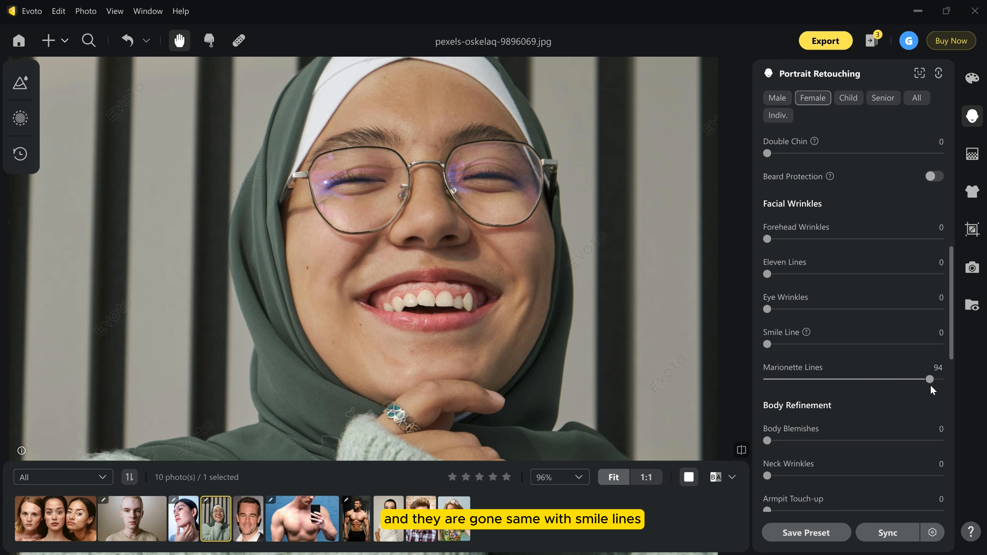
Set Smile Line to 45 for the smiling woman with glasses and compare the portrait with its original.
left_click_drag(767, 345, 844, 358)
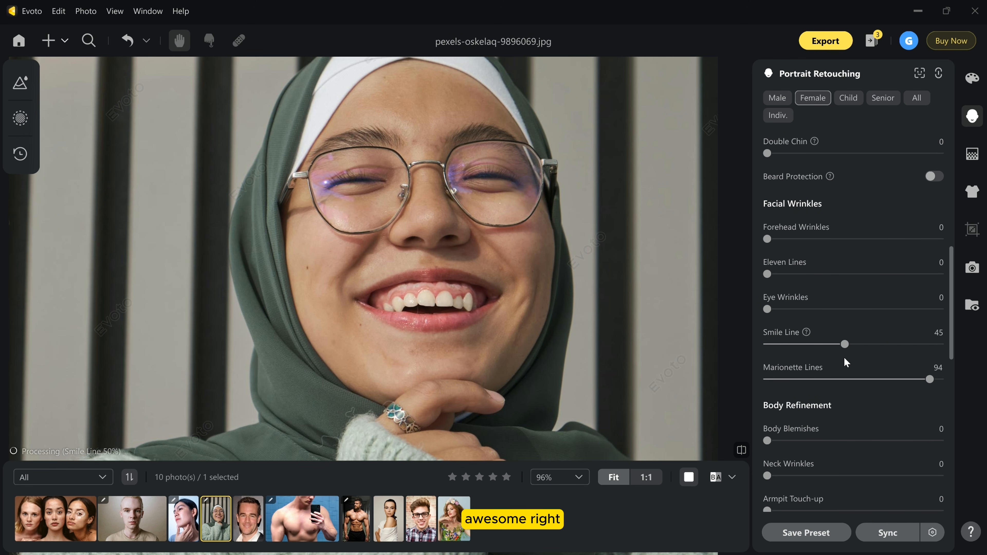
left_click(742, 450)
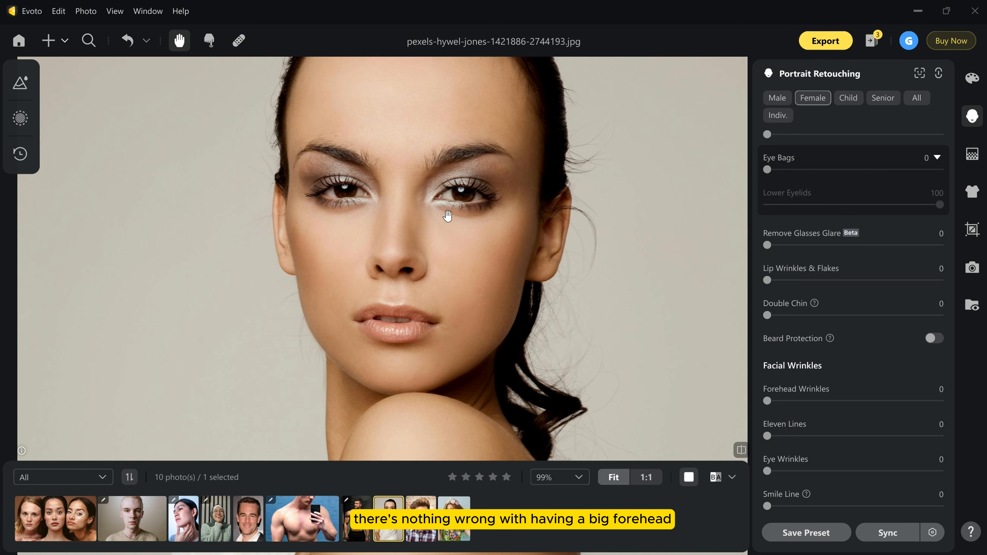
Narrow and lower the dark-haired woman's forehead in Facial Reshape, with Forehead Width at -100 and Forehead Height at -81 on both sides.
left_click_drag(469, 175, 459, 212)
scroll(444, 202, "down", 3)
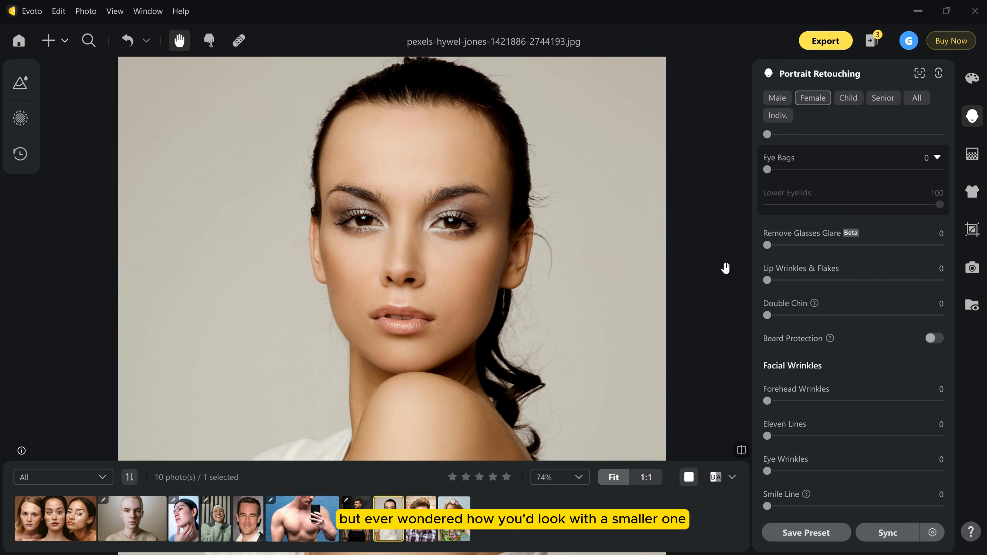
scroll(853, 311, "down", 10)
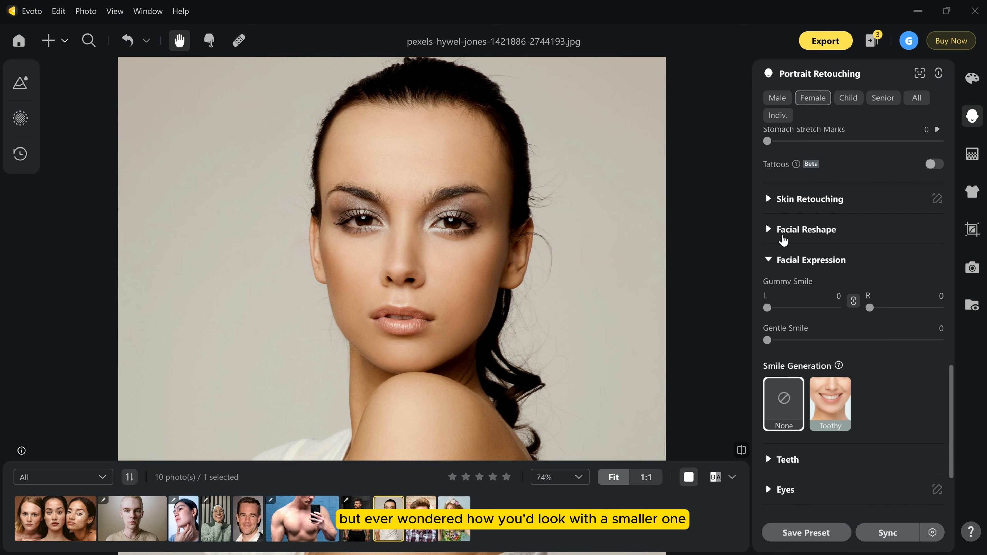
left_click(781, 233)
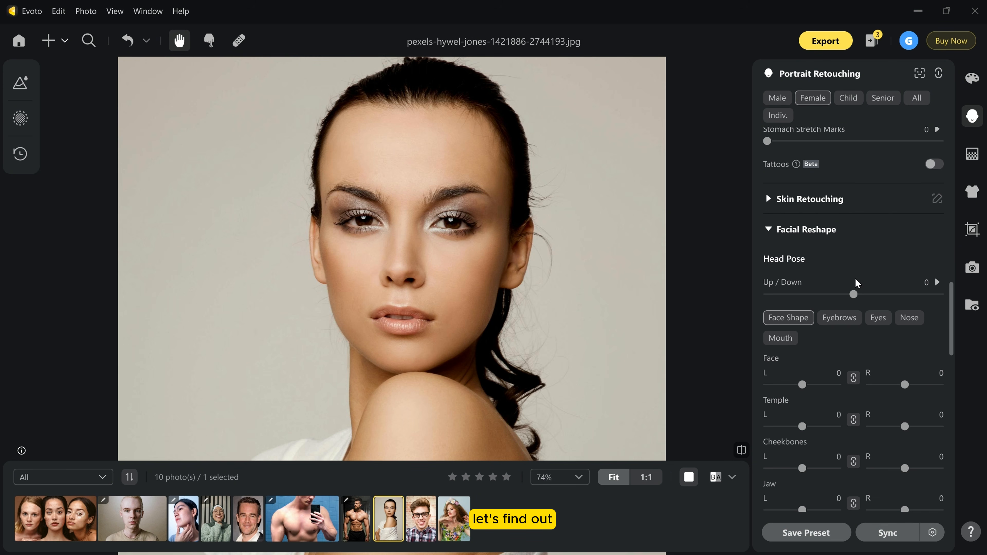
scroll(870, 293, "down", 6)
scroll(782, 348, "down", 4)
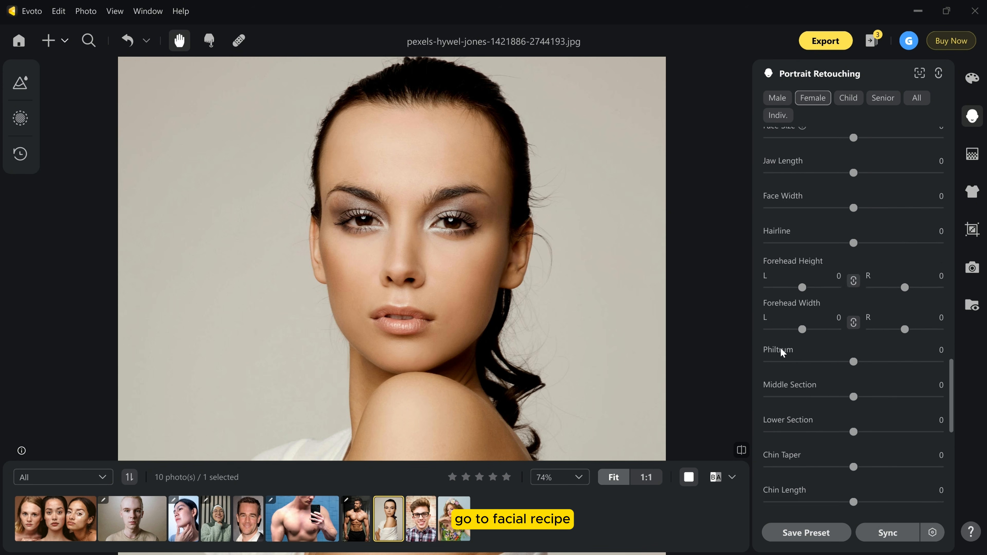
left_click_drag(801, 248, 762, 249)
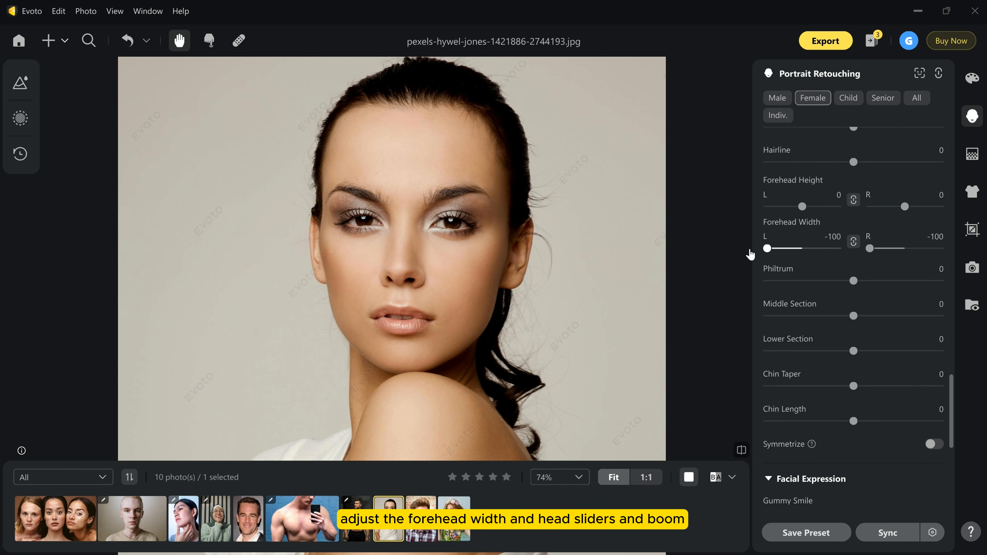
left_click_drag(801, 206, 773, 214)
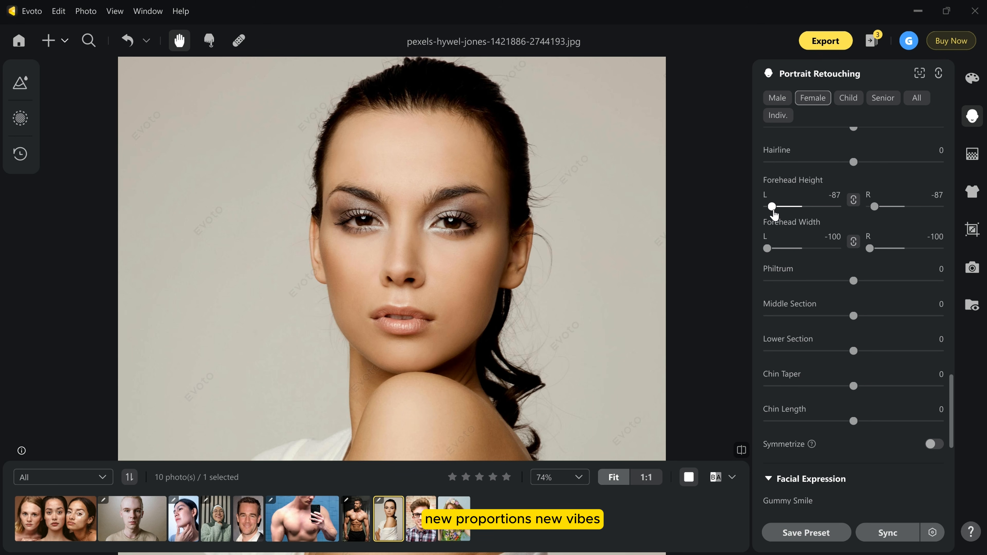
Compare the woman's reshaped forehead with the original photo.
left_click(741, 450)
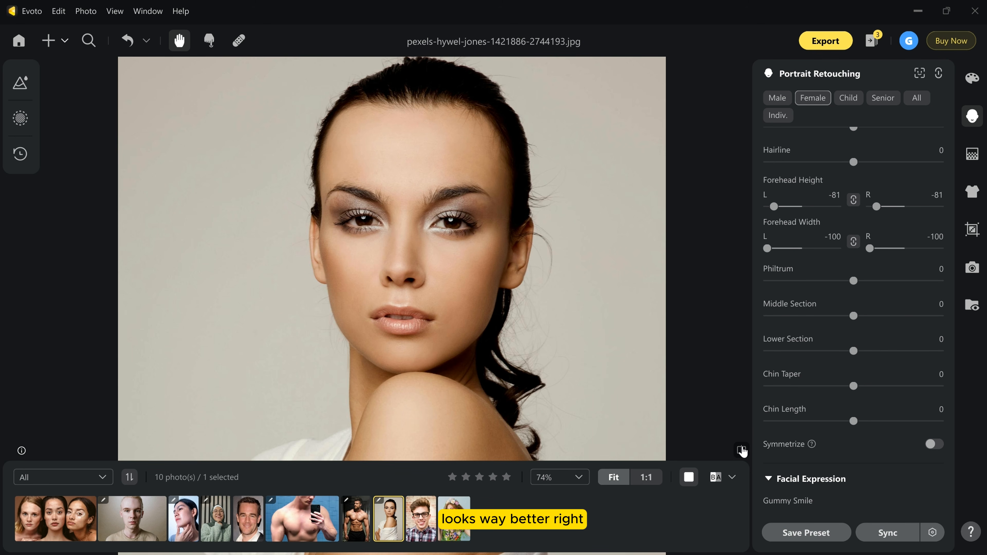
left_click(741, 450)
left_click(741, 450)
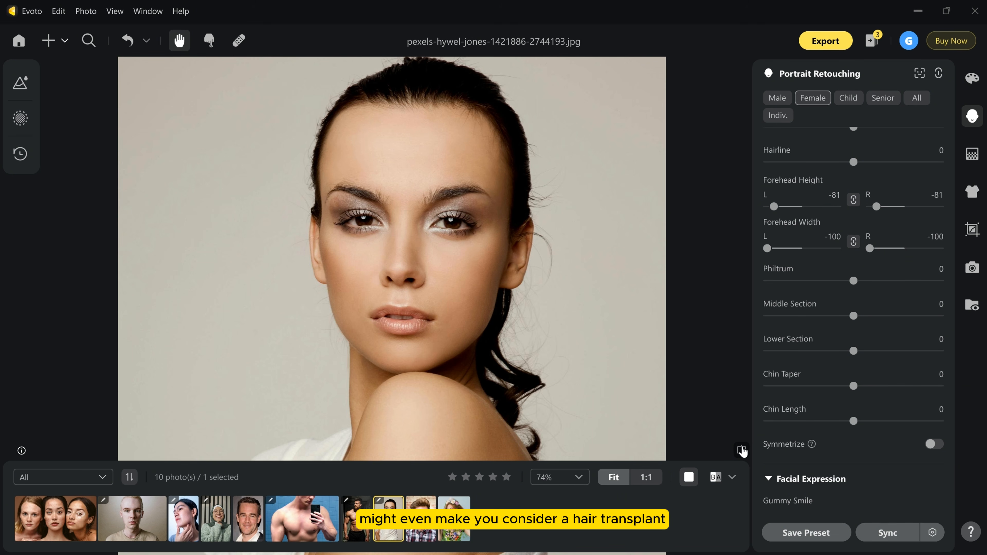
left_click(741, 450)
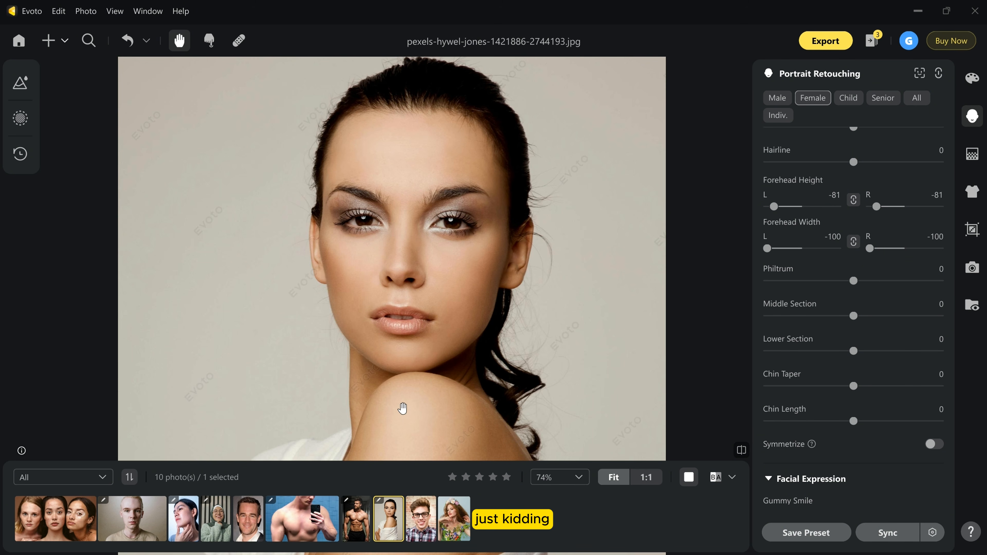
Open the portrait of the young man with black glasses and set Stray Hairs Removal to 38 in the Hair settings.
left_click(421, 518)
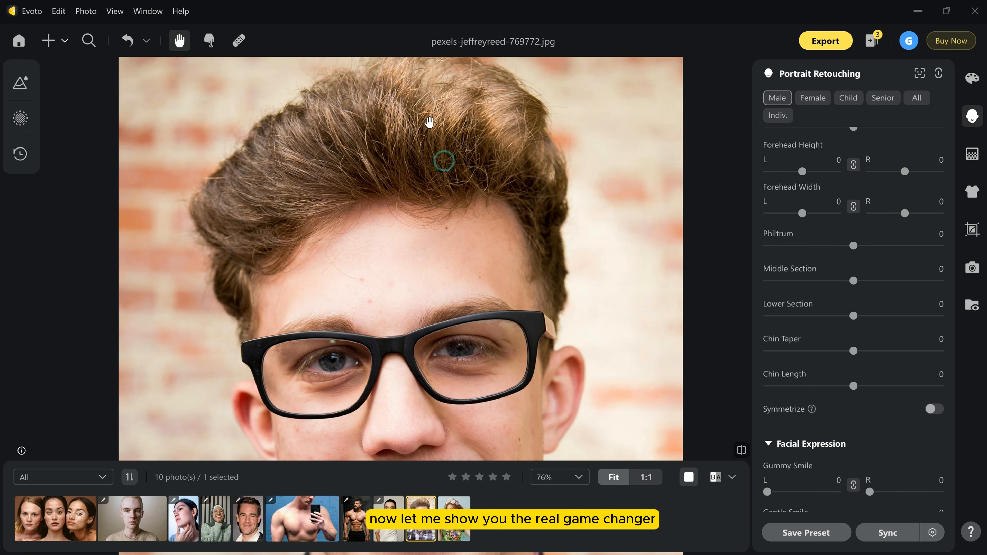
scroll(408, 164, "up", 5)
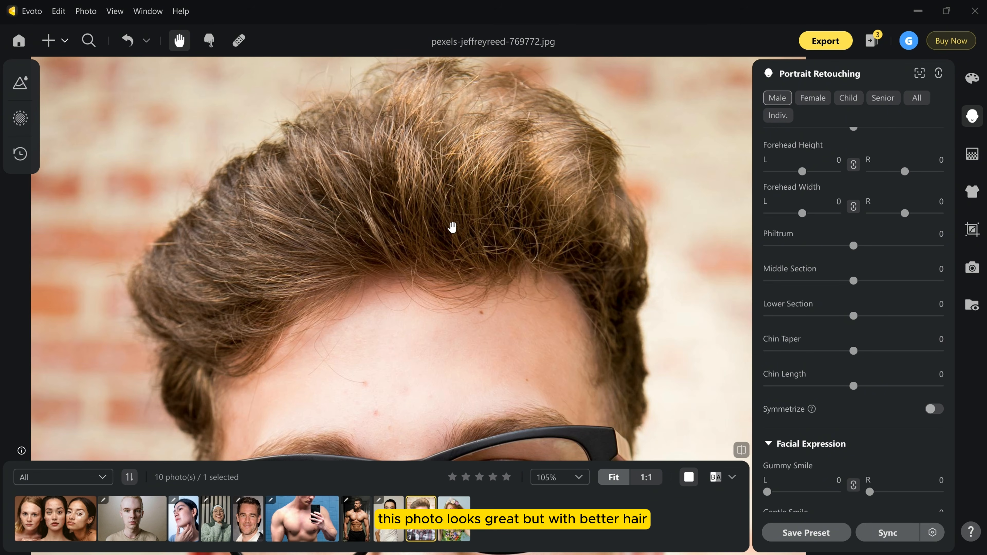
scroll(403, 230, "down", 3)
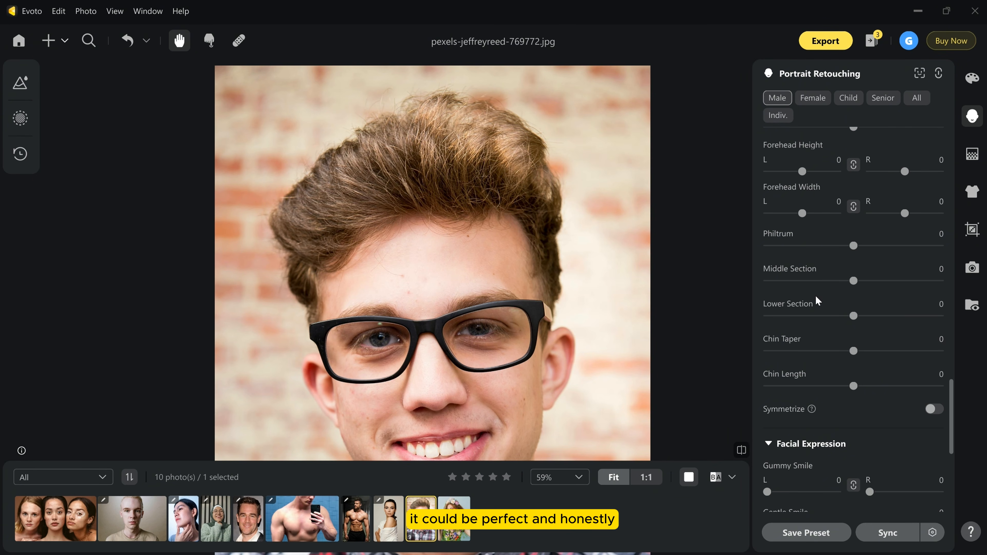
scroll(816, 300, "down", 6)
left_click(770, 145)
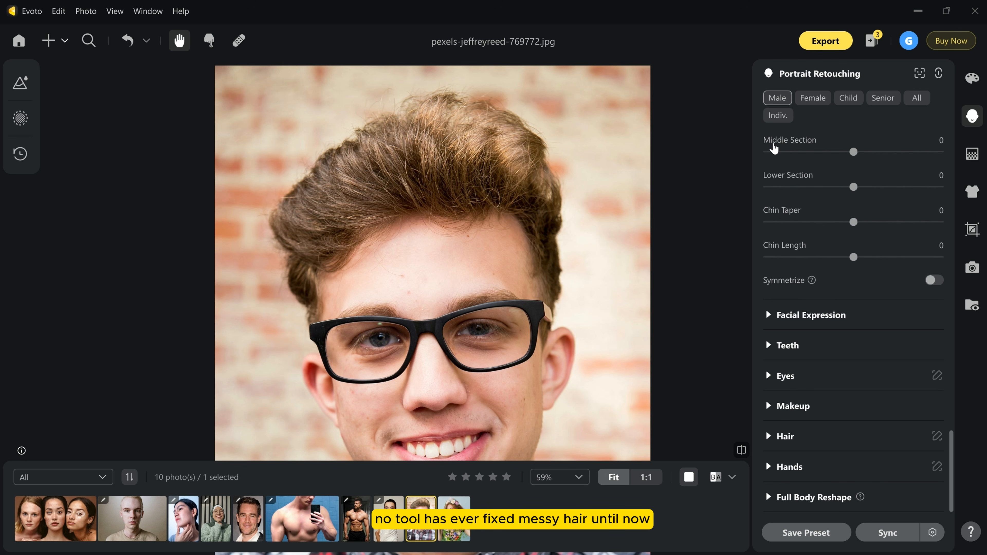
left_click(768, 436)
scroll(786, 301, "down", 5)
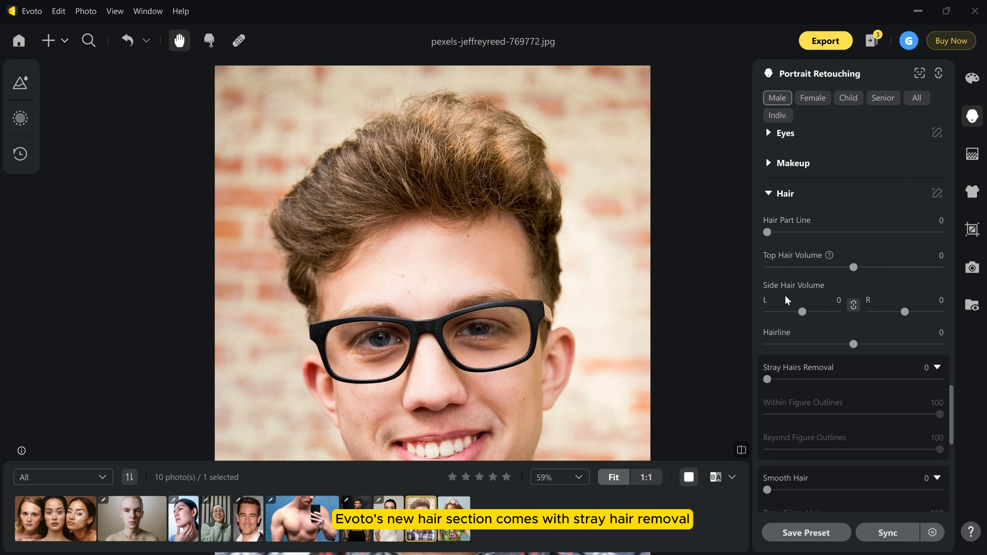
scroll(802, 330, "down", 2)
left_click_drag(767, 298, 832, 298)
scroll(832, 309, "down", 2)
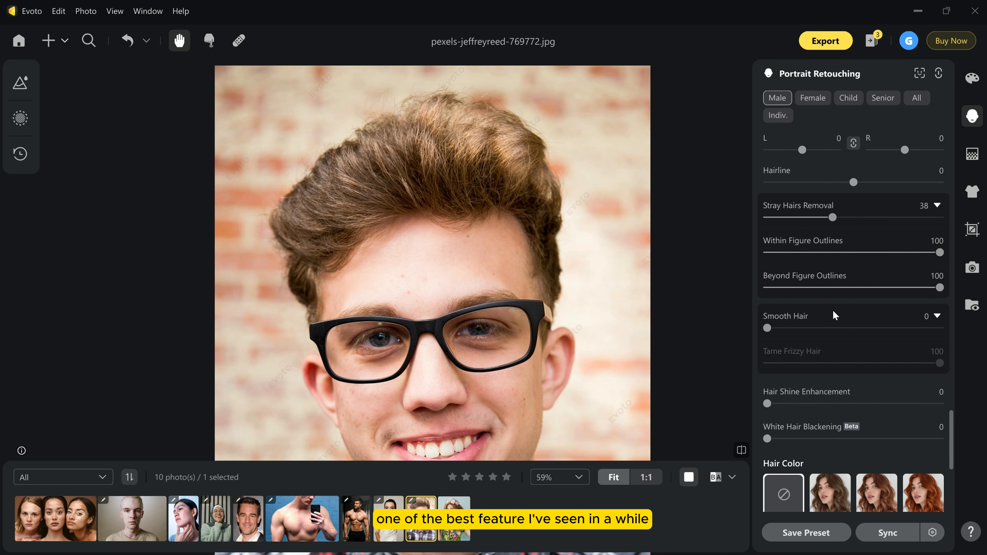
Set Smooth Hair to 81 and Hair Shine Enhancement to 45 for the young man, and compare with the original.
left_click_drag(768, 330, 909, 350)
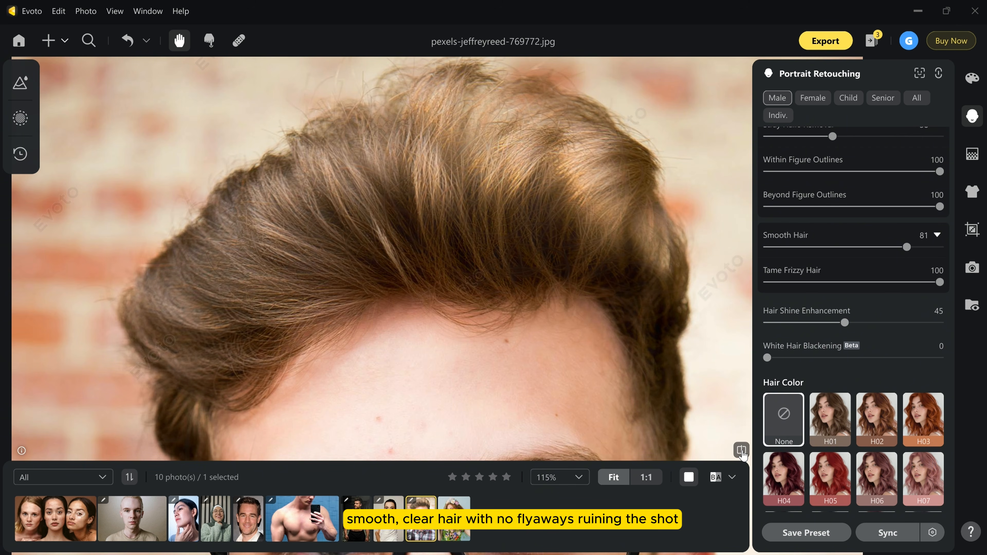
scroll(456, 113, "down", 5)
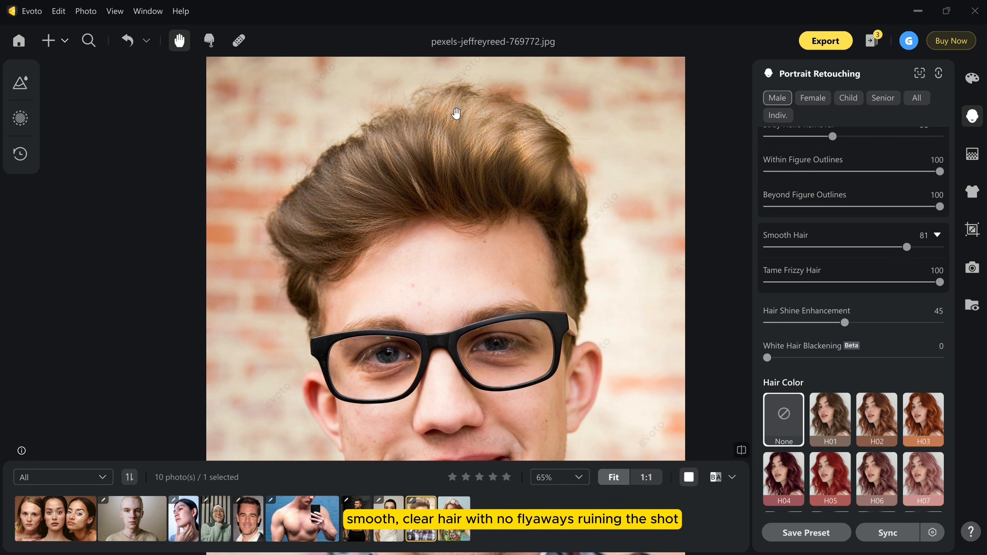
left_click(743, 452)
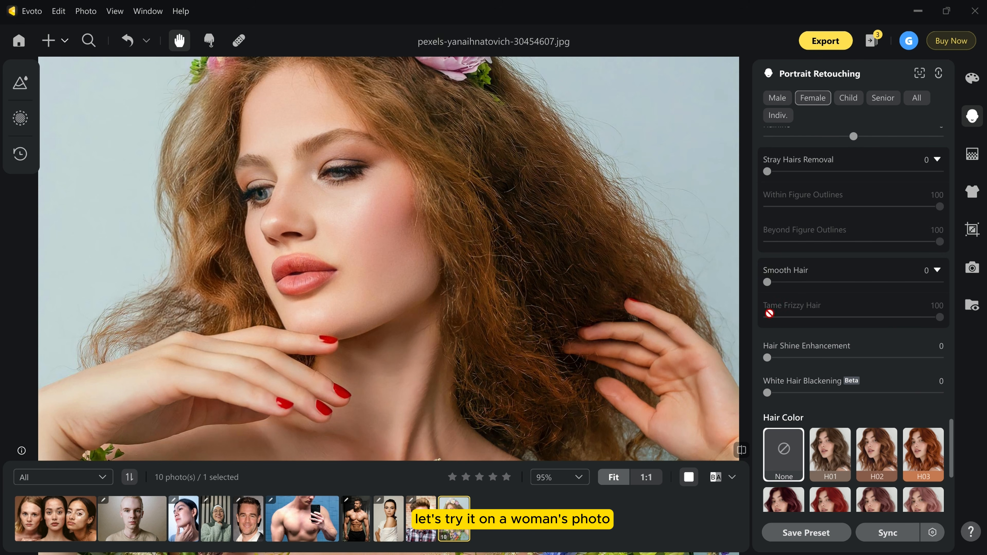
For the woman with the flower crown, set Smooth Hair to 80, Stray Hairs Removal to 49 and Hair Shine Enhancement to 43.
left_click_drag(766, 283, 905, 283)
left_click_drag(768, 173, 851, 172)
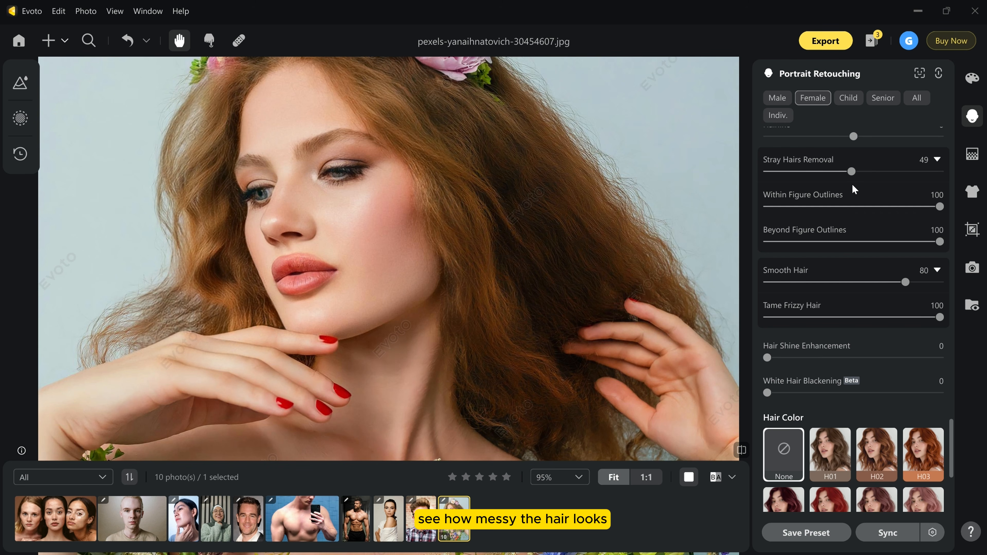
left_click_drag(767, 357, 843, 368)
scroll(499, 250, "down", 2)
left_click(715, 476)
scroll(555, 273, "down", 1)
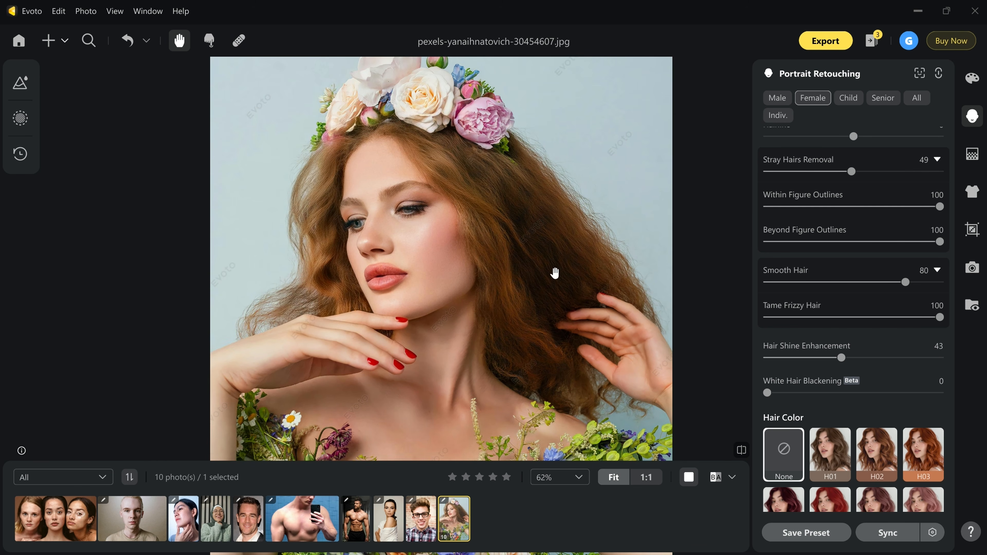
Recolour the flower-crowned woman's hair with hair color H03 and set its Darkening to 14.
scroll(866, 407, "down", 2)
left_click_drag(547, 307, 544, 293)
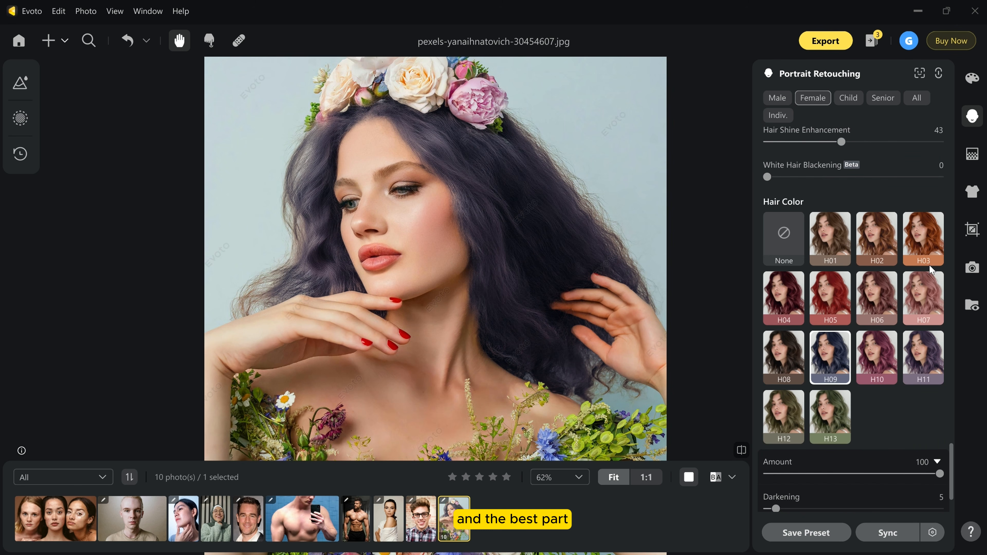
left_click(926, 243)
left_click_drag(776, 509, 792, 509)
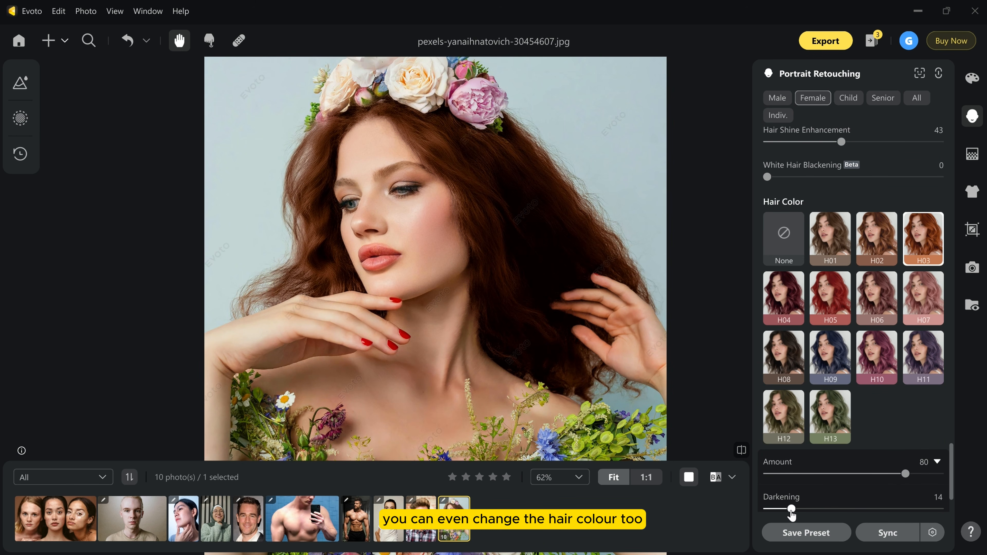
Compare the smoothed and recoloured hair with the original photo and inspect it up close.
left_click(741, 451)
left_click(741, 454)
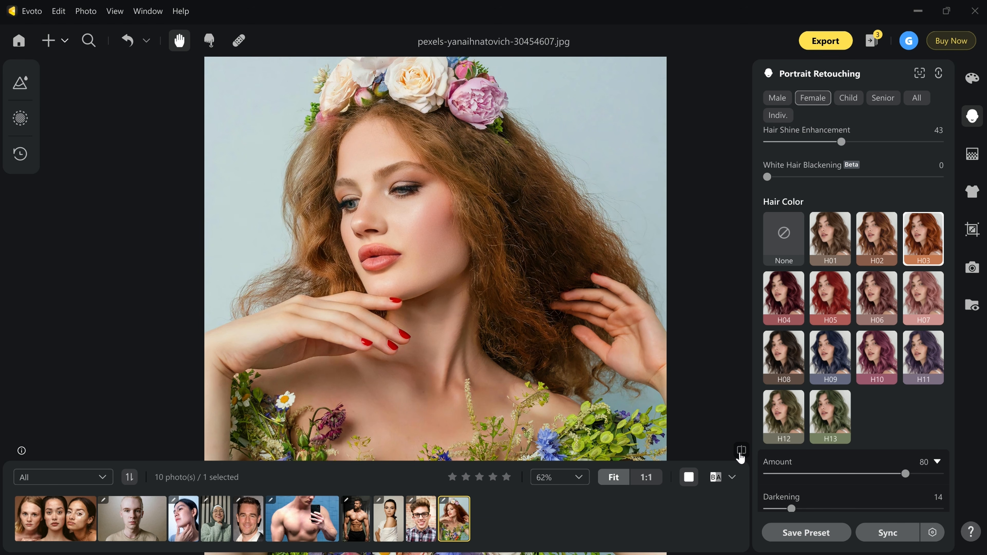
left_click(740, 452)
scroll(509, 183, "up", 3)
scroll(546, 223, "down", 3)
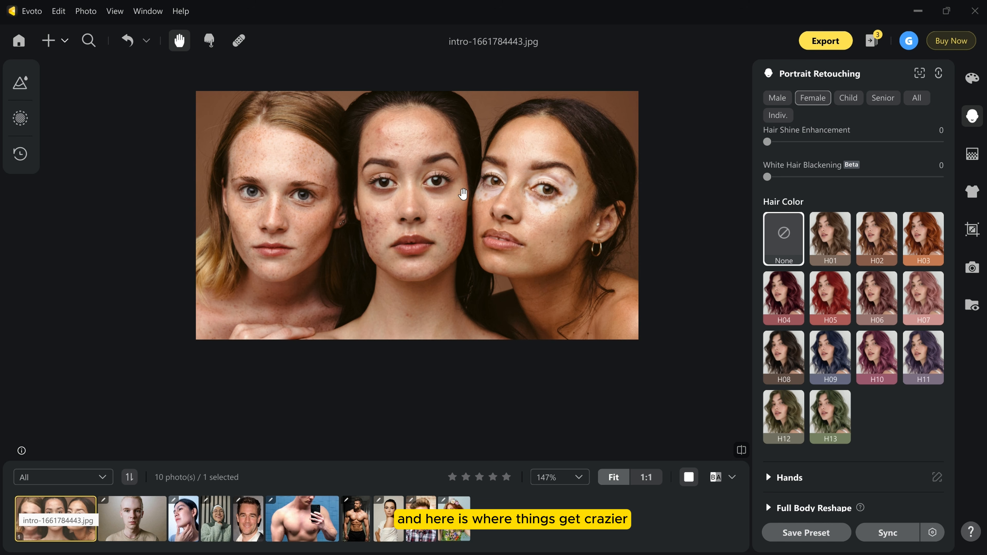
scroll(462, 193, "up", 2)
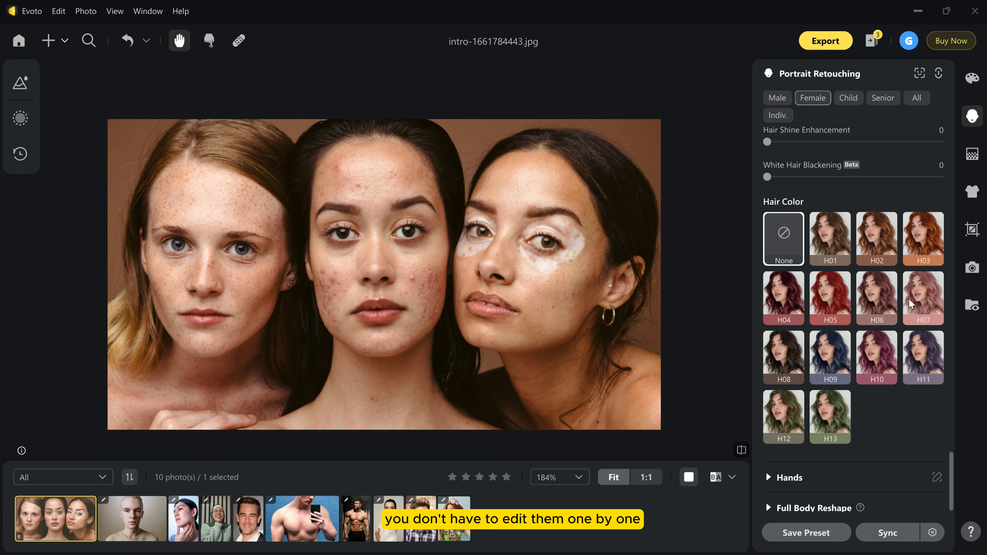
Set Freckles & Acne to 93 on the group photo of three women.
scroll(911, 304, "up", 10)
scroll(911, 304, "up", 12)
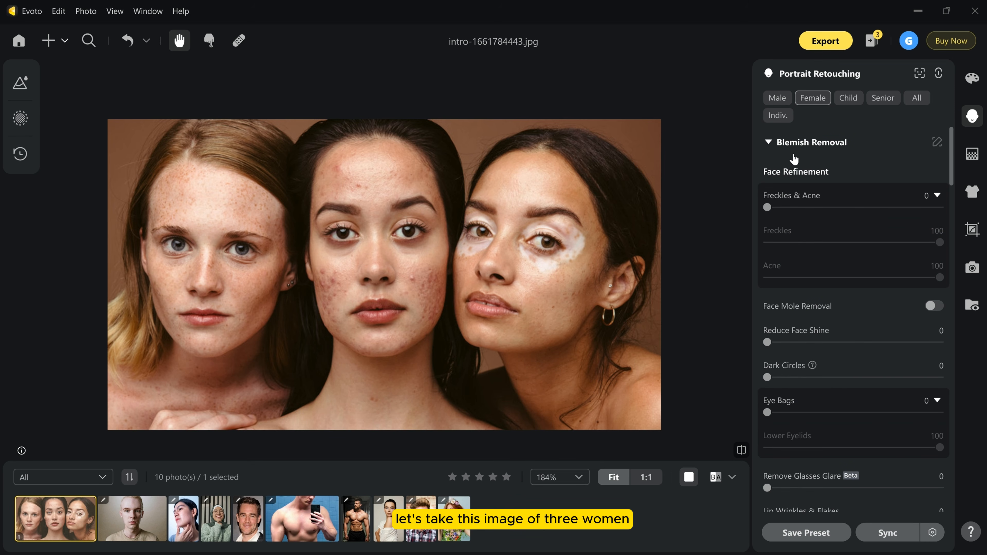
left_click_drag(781, 202, 927, 220)
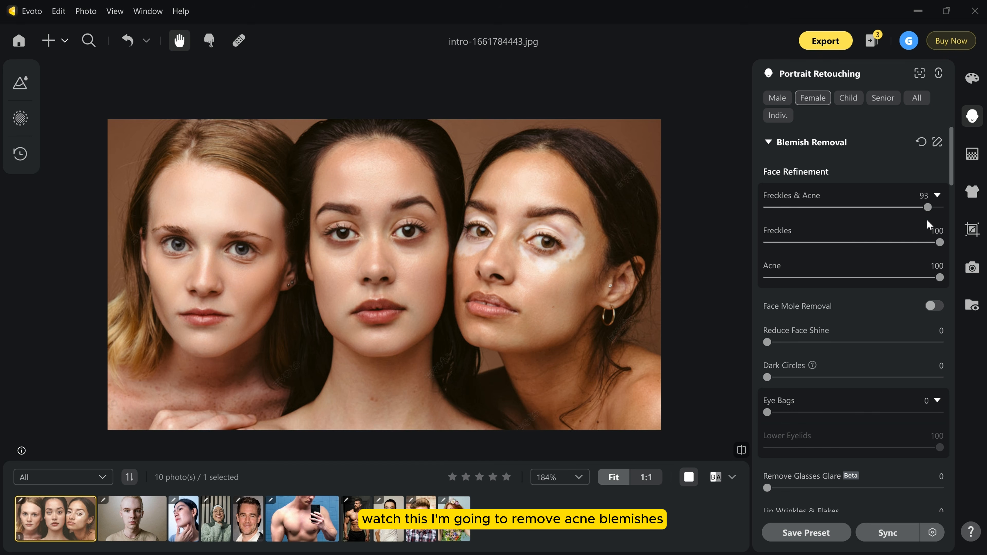
Increase Reduce Face Shine, Dark Circles and Eye Bags for the three women, and set Body Blemishes to 87.
scroll(900, 332, "down", 2)
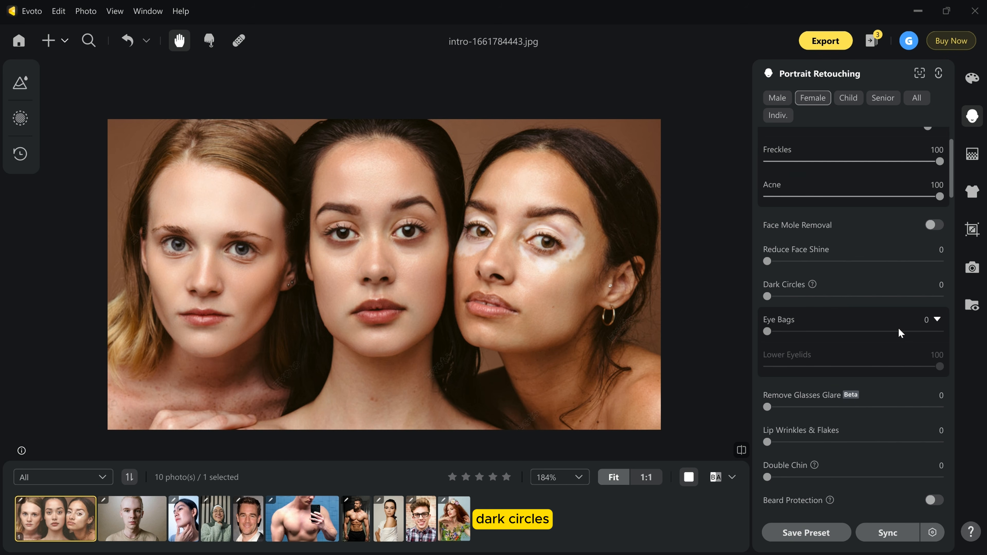
left_click_drag(765, 260, 834, 262)
left_click_drag(767, 297, 862, 297)
left_click_drag(766, 332, 871, 341)
scroll(871, 341, "down", 10)
left_click_drag(767, 278, 857, 279)
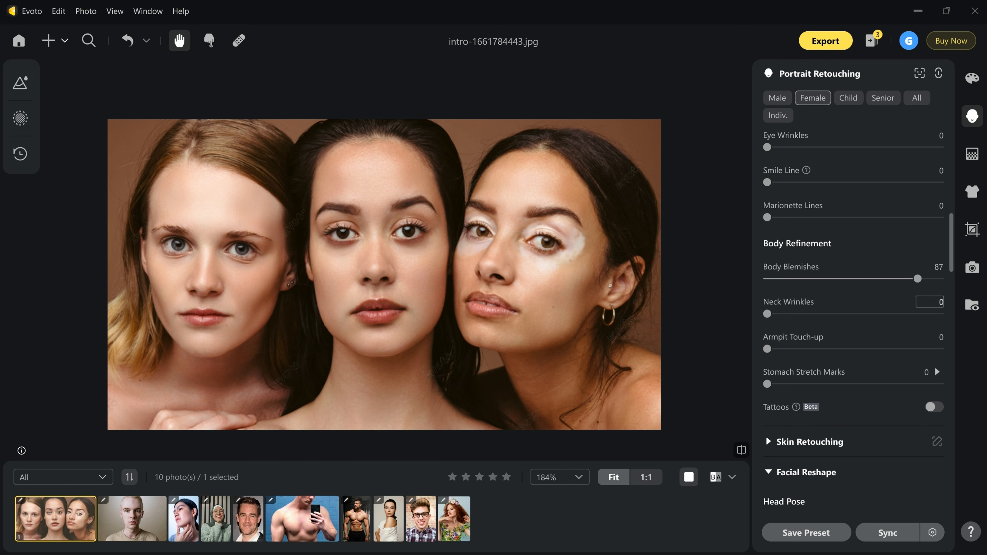
Apply the Vivid makeup suite to the three women and compare the result with the original.
scroll(835, 342, "down", 5)
left_click(771, 407)
scroll(820, 408, "down", 3)
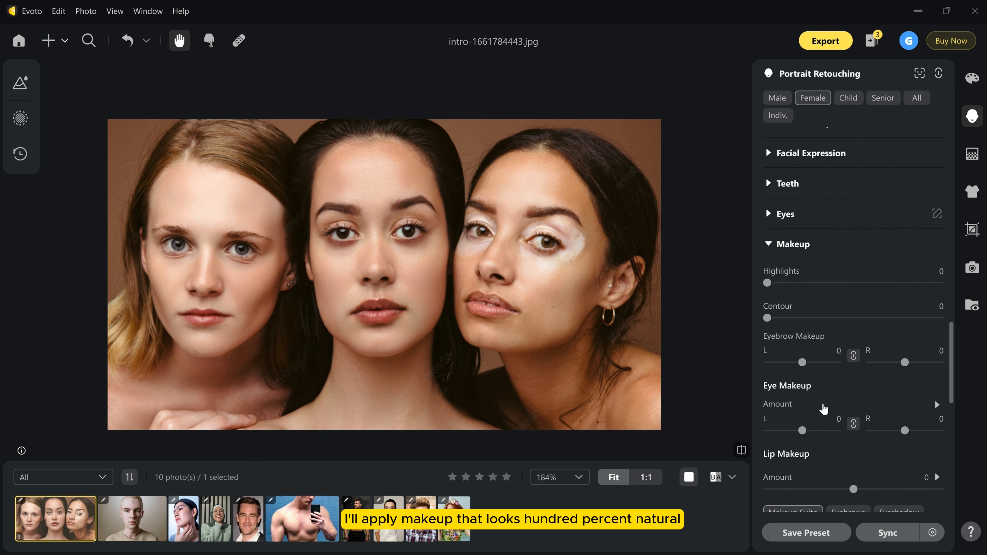
scroll(797, 290, "down", 5)
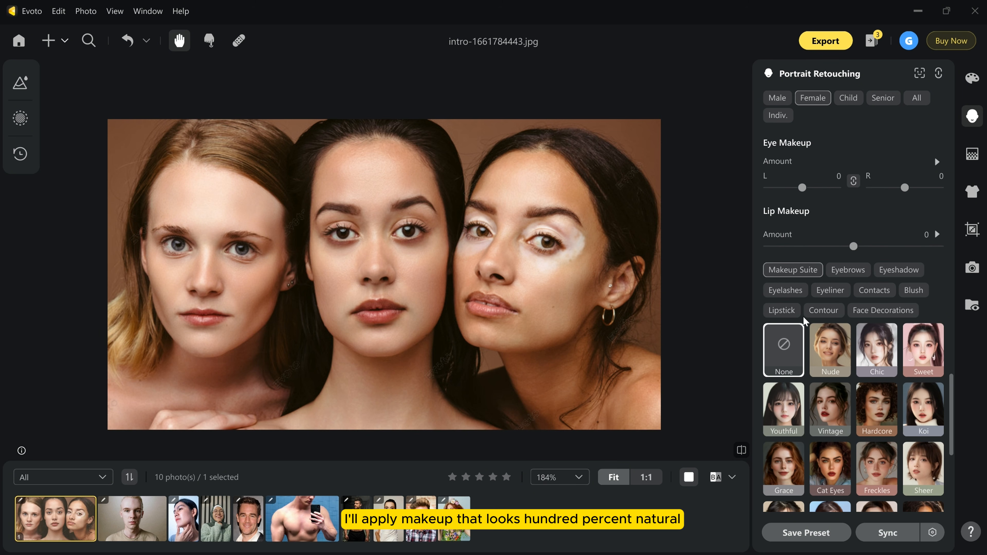
scroll(820, 351, "down", 5)
left_click(923, 285)
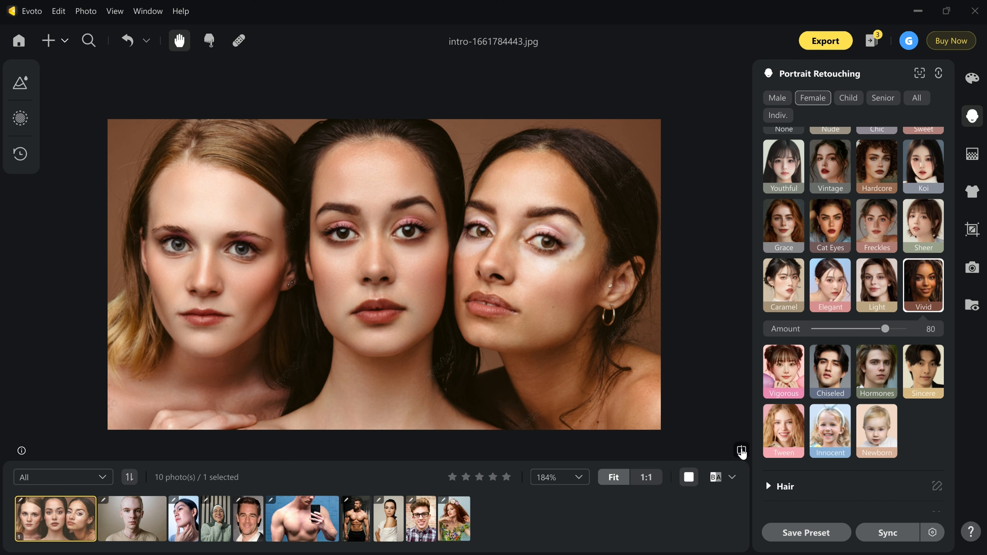
left_click(742, 451)
left_click(742, 451)
Set the Lip Makeup amount to 44 for the three women and compare with the unedited photo.
scroll(861, 365, "up", 5)
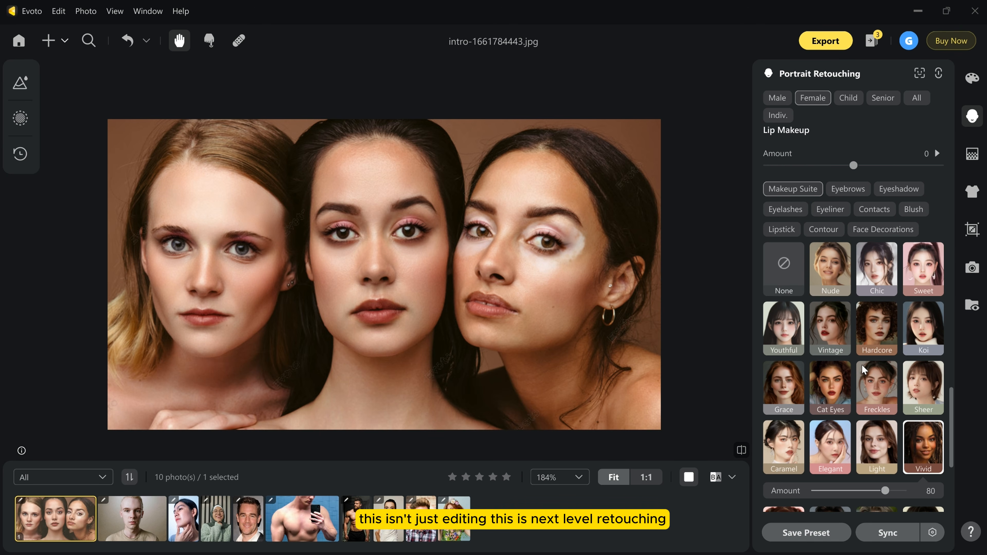
left_click_drag(856, 166, 892, 183)
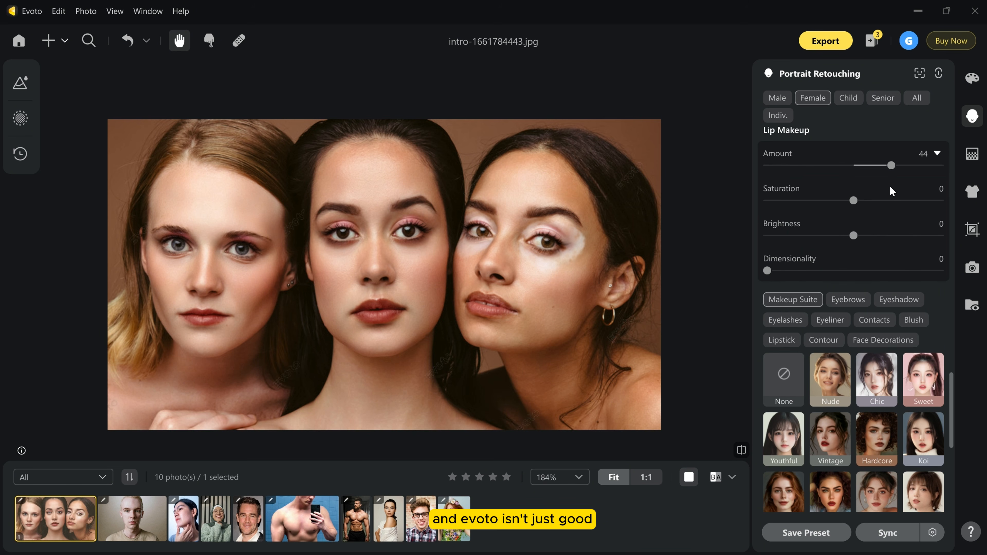
left_click(741, 451)
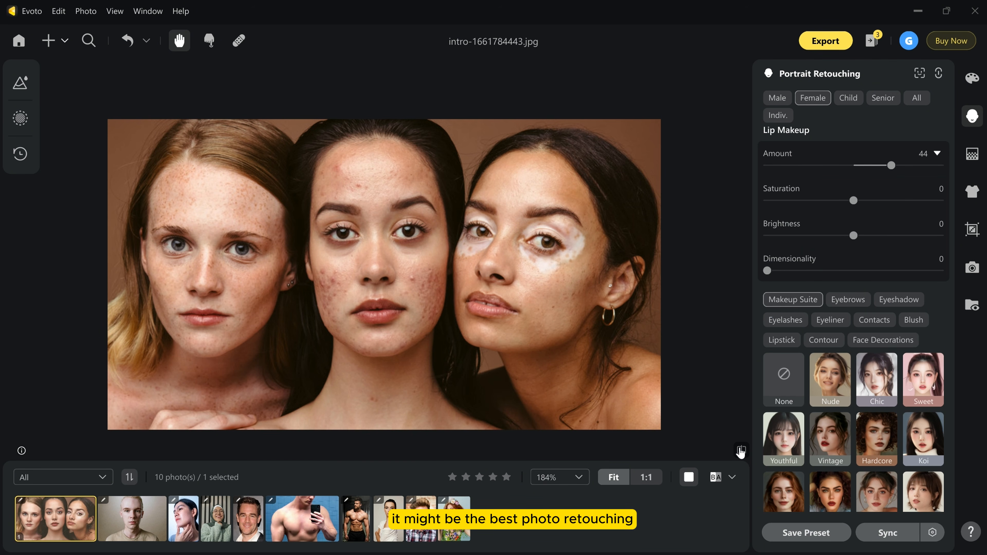
Compare the retouched group photo of the three women with the original.
left_click(741, 452)
left_click(741, 451)
left_click(741, 451)
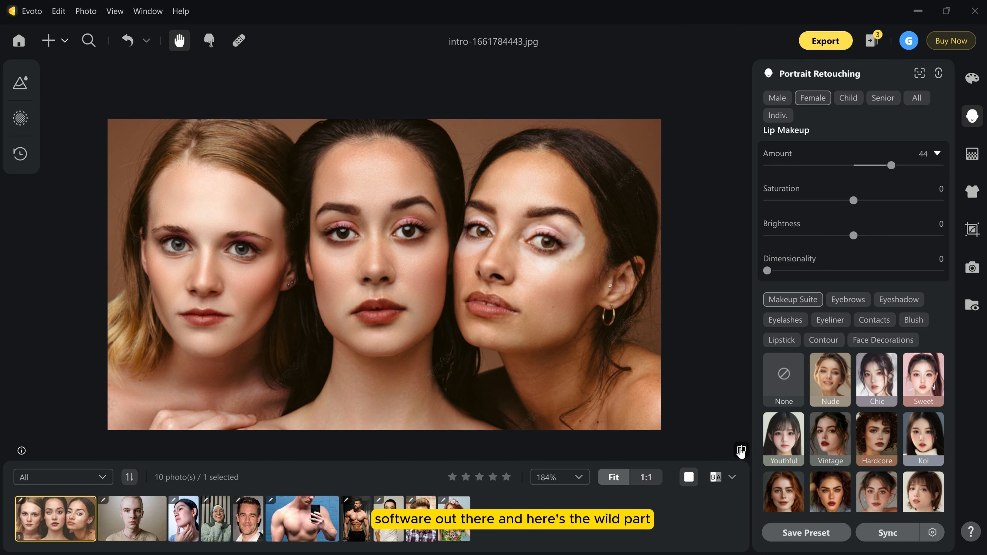
left_click_drag(553, 293, 565, 304)
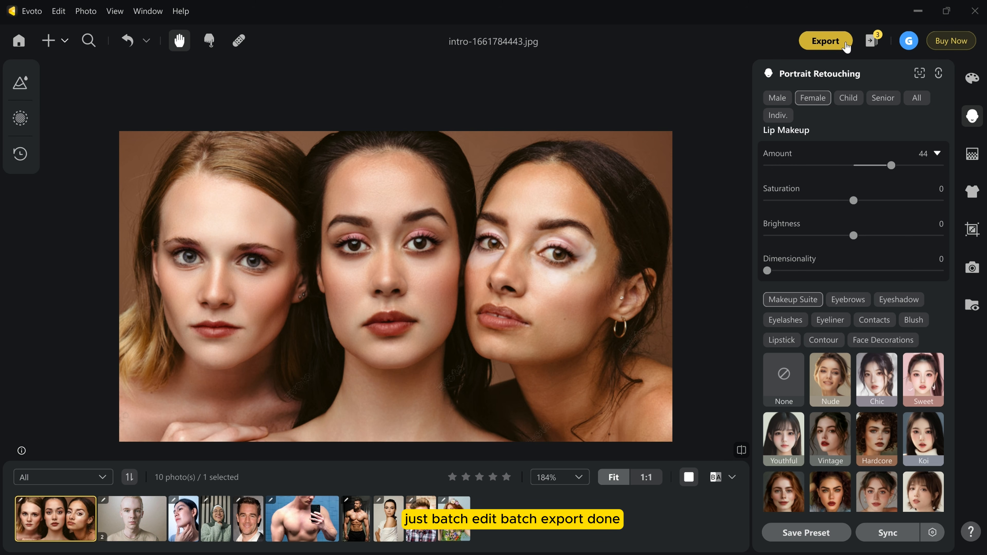
Review the export location, file name, format and quality settings for the group photo, and leave without exporting.
left_click(825, 41)
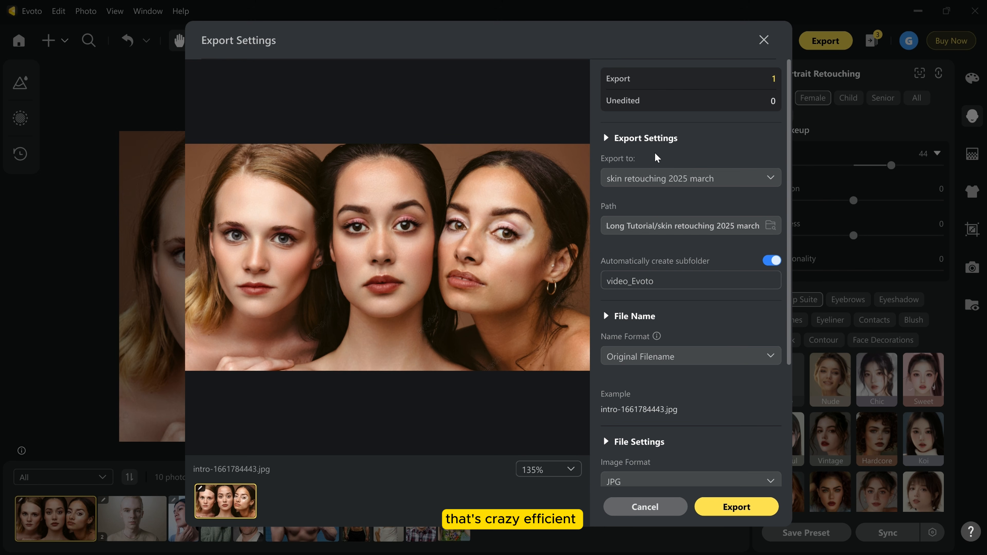
scroll(661, 245, "down", 4)
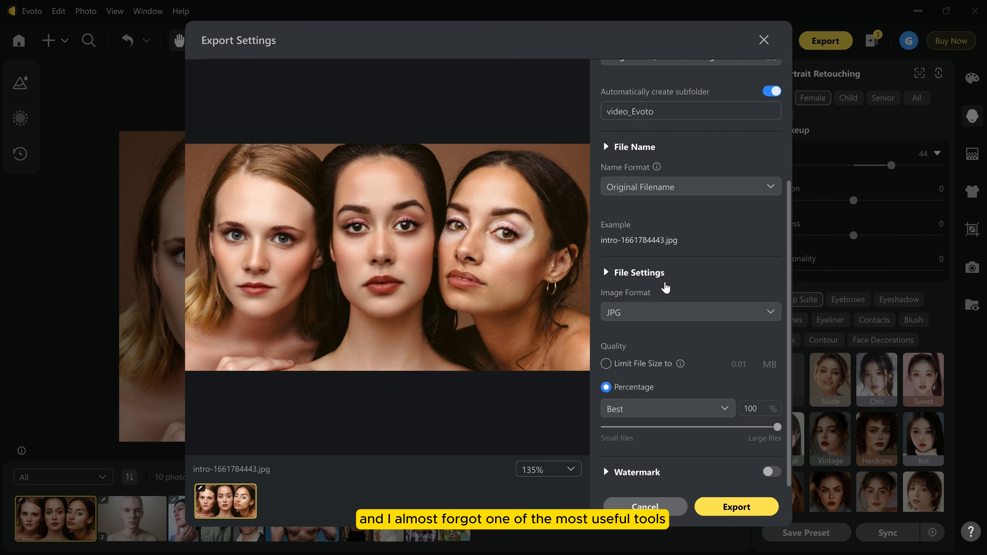
scroll(666, 288, "up", 5)
left_click(645, 506)
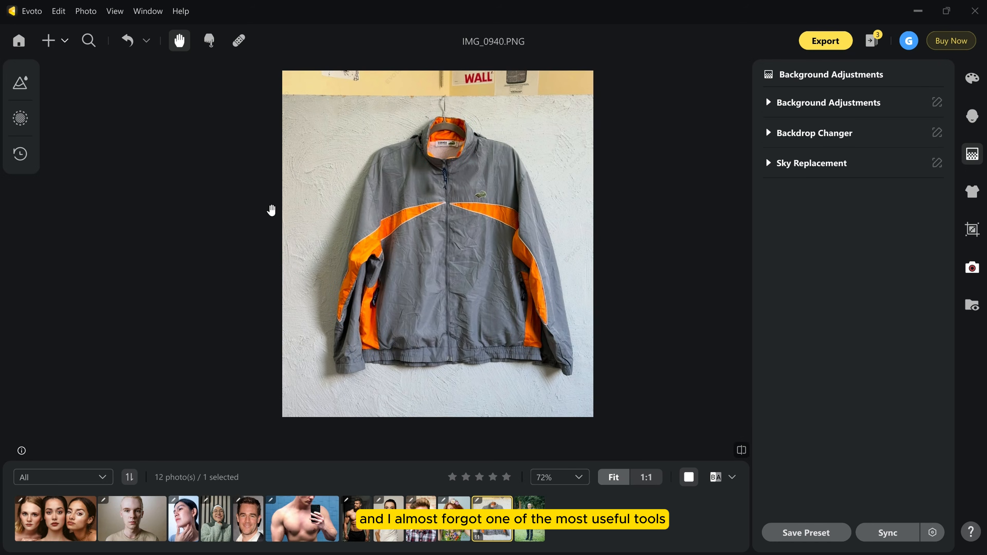
scroll(271, 212, "up", 2)
scroll(456, 248, "down", 2)
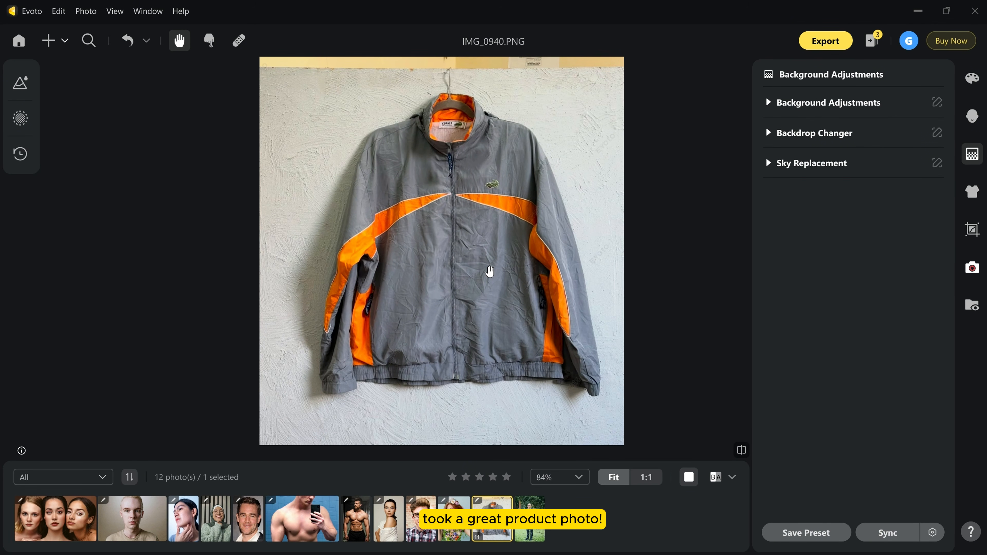
Try the Transparent and Gray02 backdrops behind the jacket, and settle on the White backdrop.
left_click(779, 139)
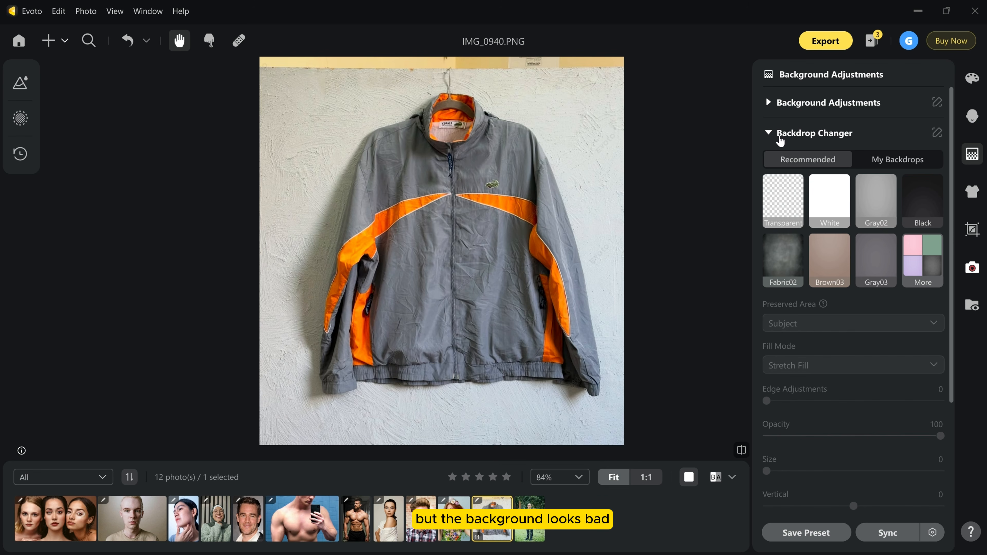
left_click(777, 195)
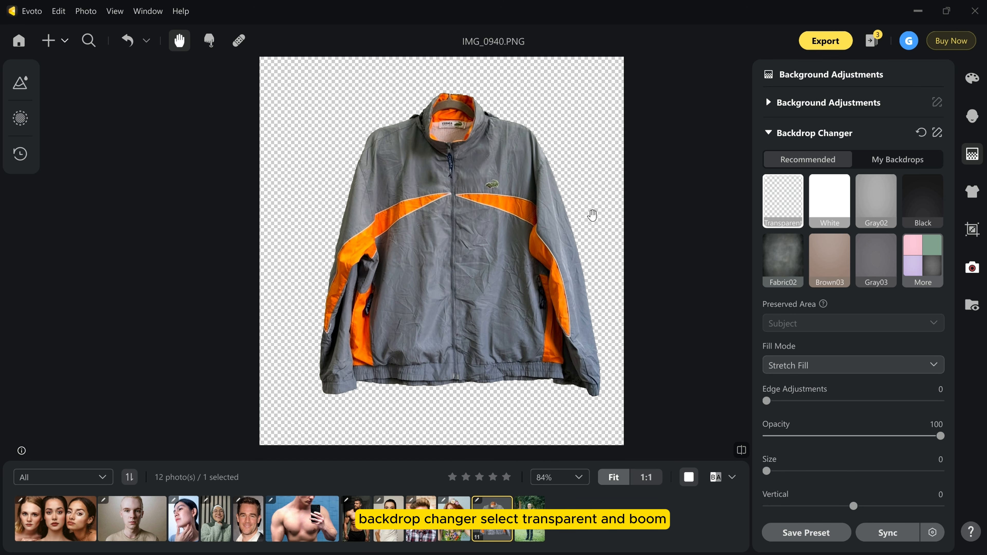
left_click(813, 204)
left_click(872, 205)
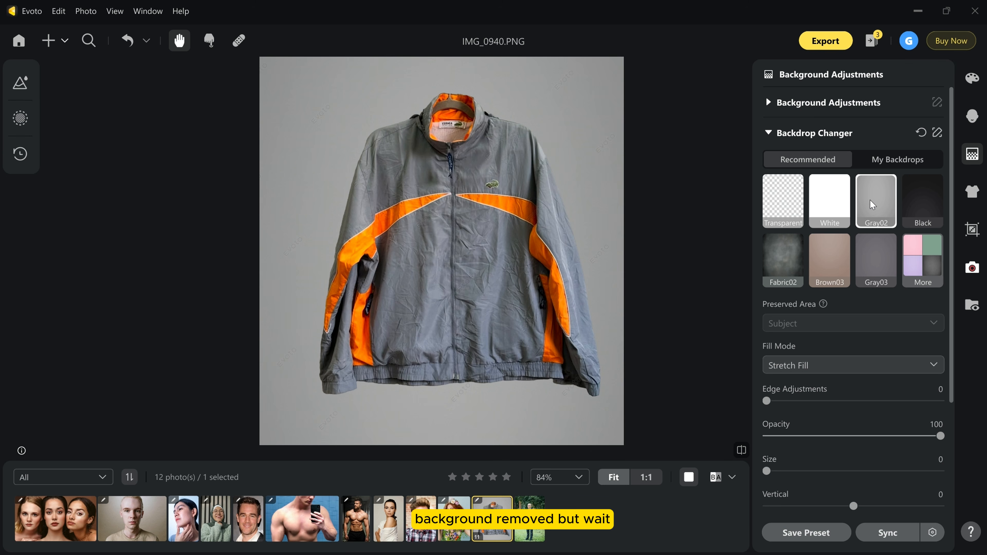
left_click(840, 221)
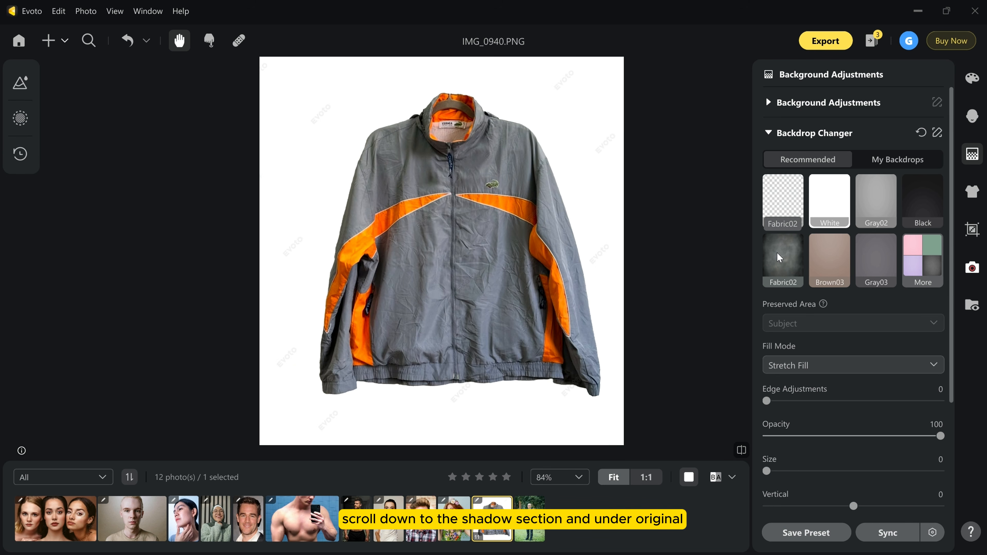
Enable AI Retain Shadows for the jacket photo and set its amount to 97.
scroll(860, 339, "down", 3)
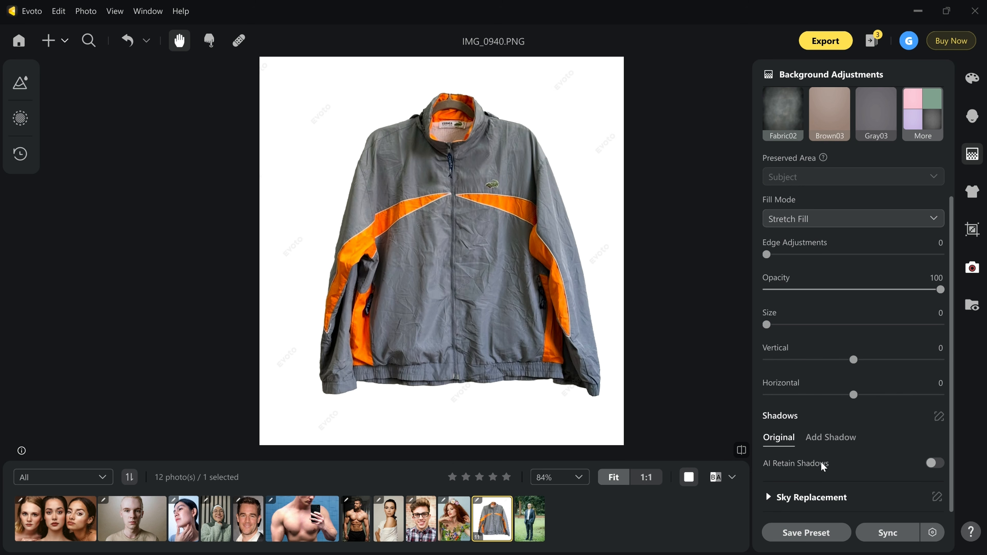
left_click(935, 463)
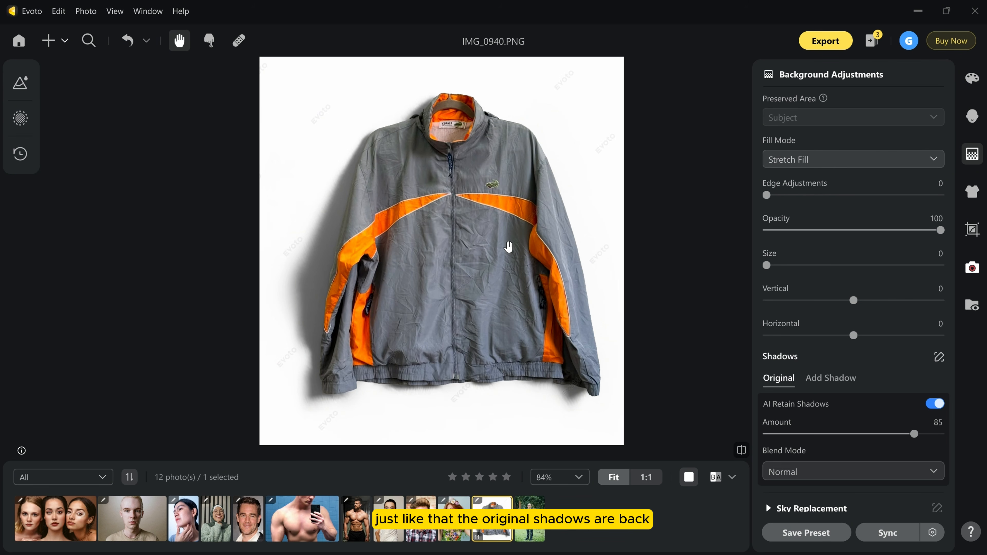
scroll(913, 424, "down", 1)
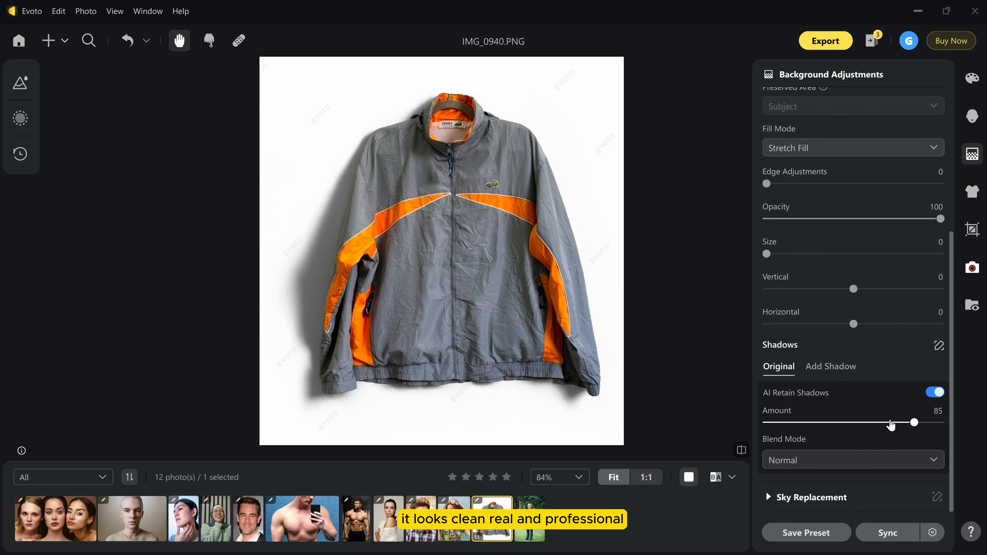
left_click_drag(916, 425, 935, 424)
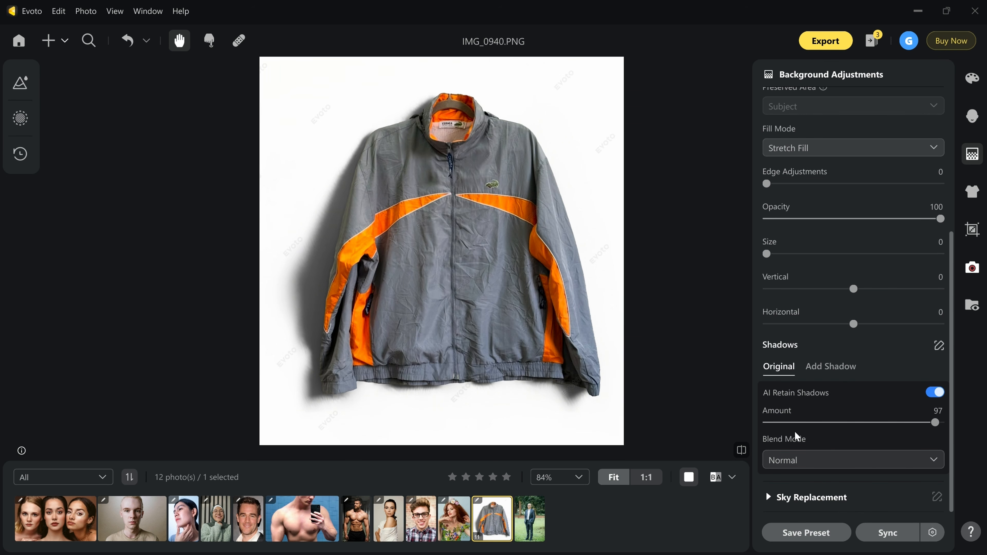
Compare the jacket on its new backdrop with the original photo.
left_click(743, 451)
left_click(744, 451)
left_click(745, 452)
left_click(743, 451)
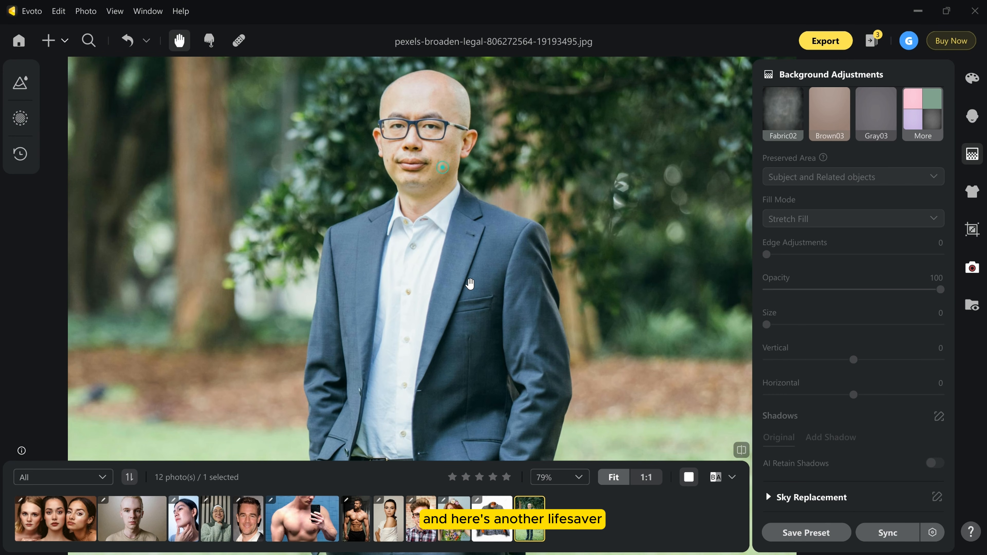
Set De-wrinkle Clothing to 77 for the man in the suit.
scroll(462, 213, "down", 4)
left_click_drag(455, 323, 473, 210)
scroll(473, 329, "up", 8)
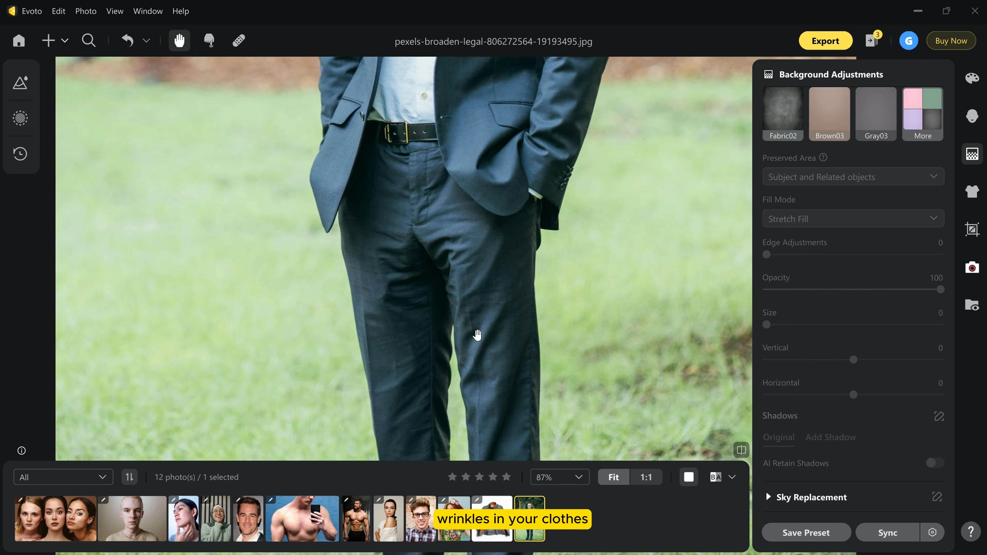
left_click_drag(489, 374, 572, 15)
scroll(543, 256, "down", 5)
left_click_drag(561, 62, 495, 372)
mouse_move(531, 176)
left_mouse_down()
mouse_move(550, 254)
mouse_move(531, 171)
left_mouse_up()
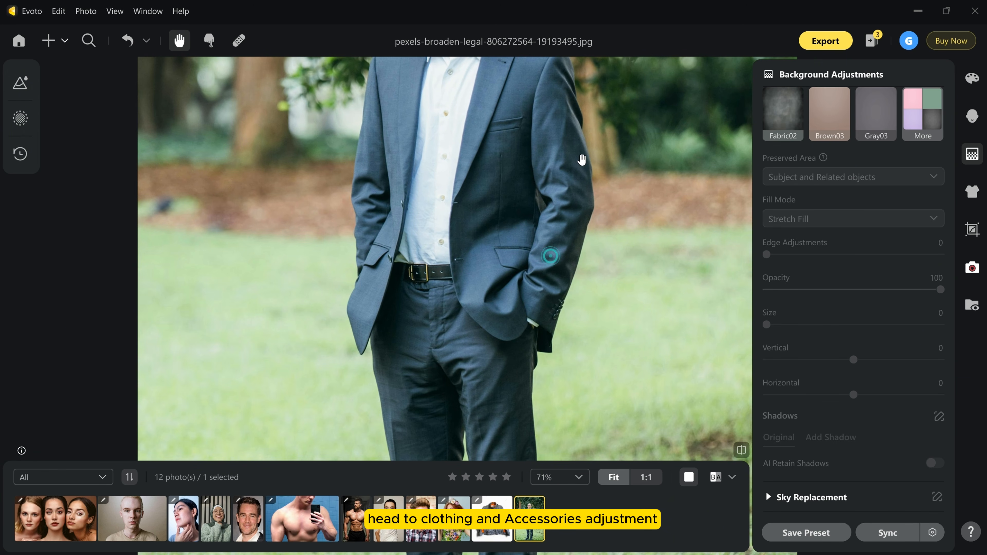
left_click(971, 191)
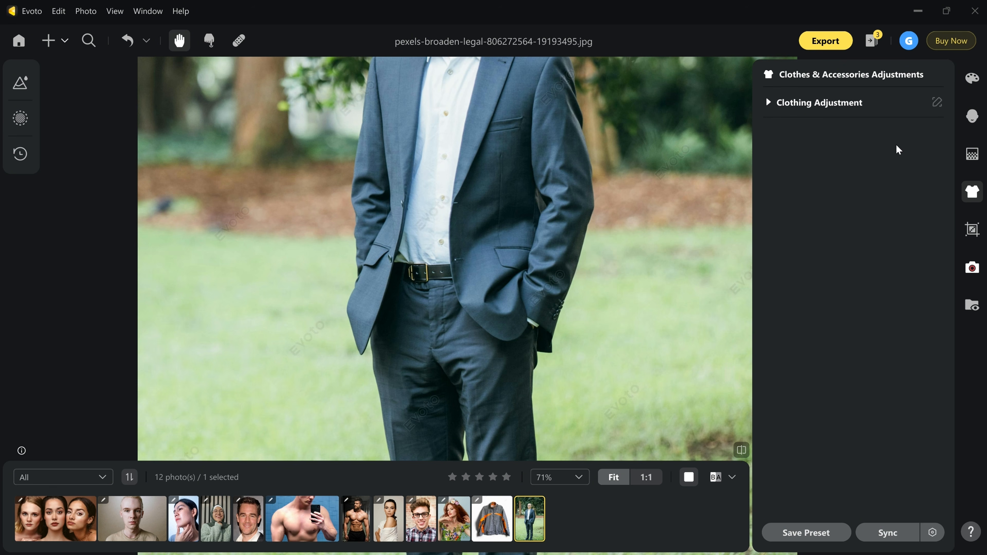
left_click(768, 103)
left_click_drag(778, 163, 900, 163)
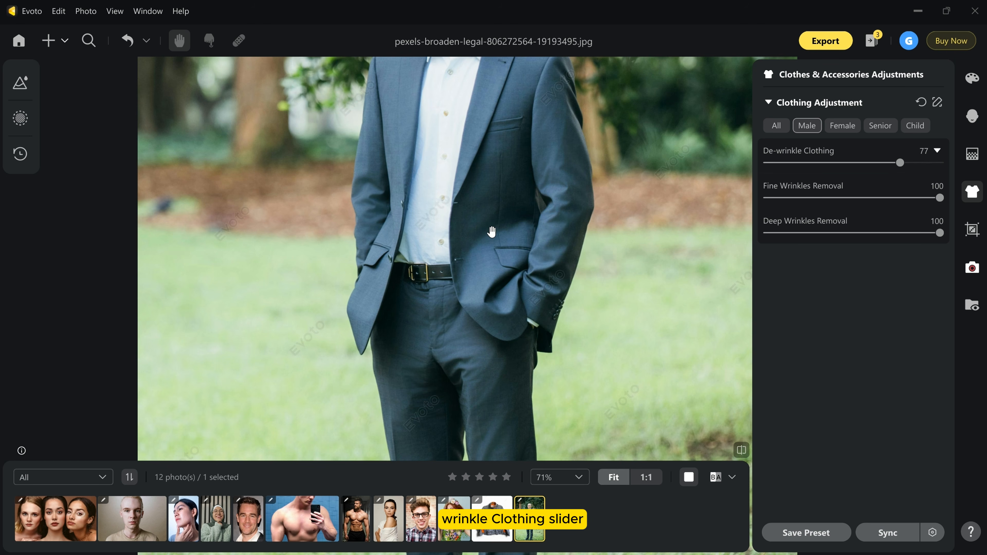
Compare the de-wrinkled suit with the original and inspect the jacket and trousers close up.
scroll(490, 230, "down", 3)
left_click(742, 455)
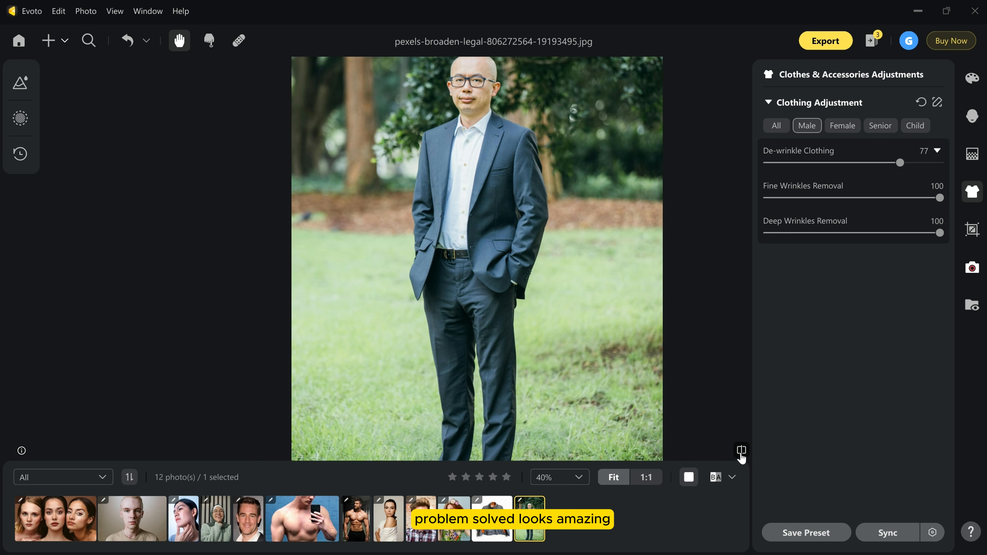
scroll(507, 210, "up", 5)
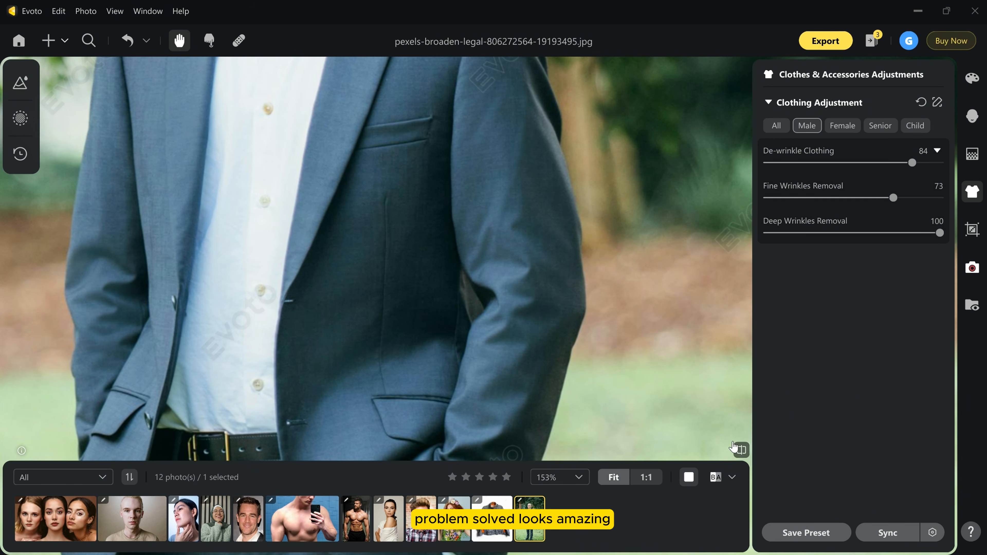
scroll(539, 304, "down", 10)
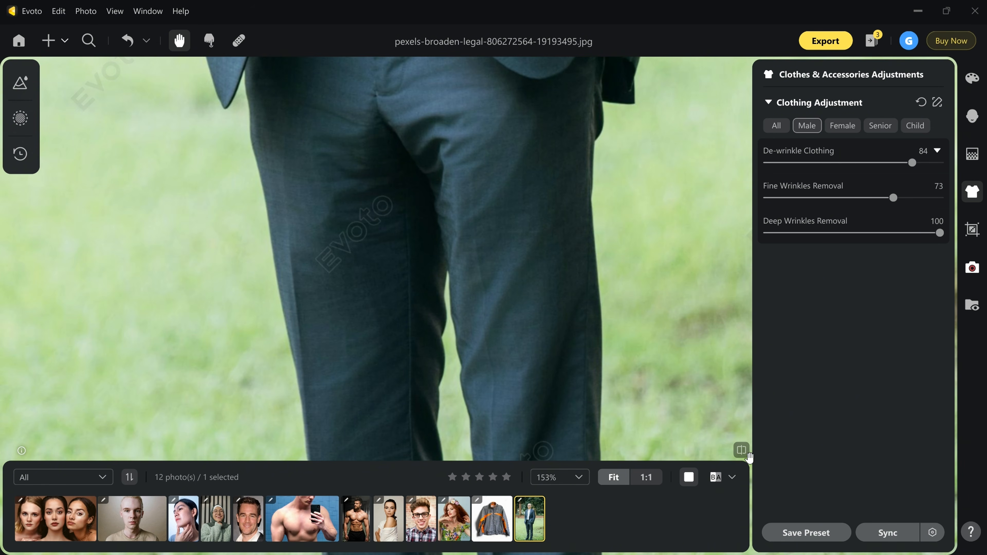
left_click(748, 455)
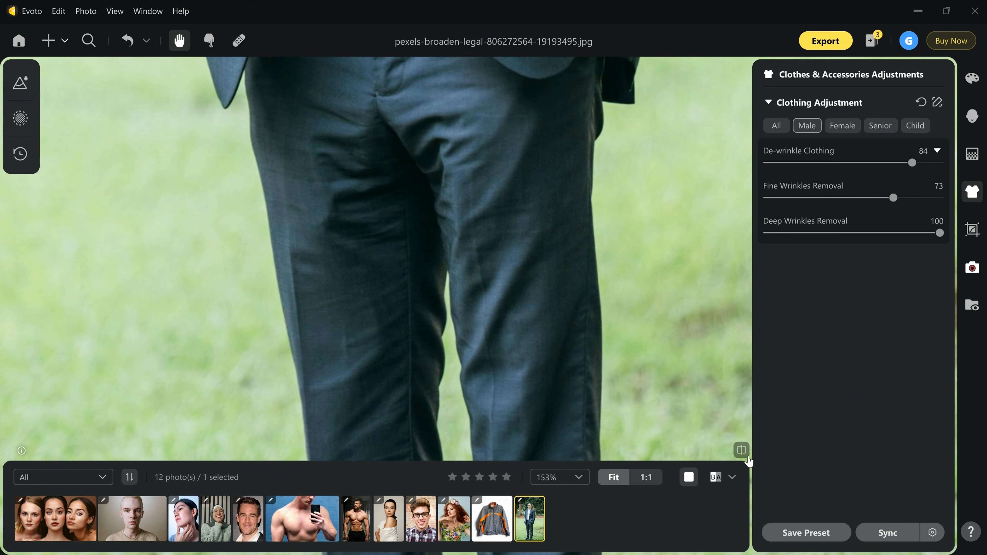
Switch to the Evoto website, view the Unleash The Power of AI feature, and open the free trial's download page.
scroll(396, 275, "down", 5)
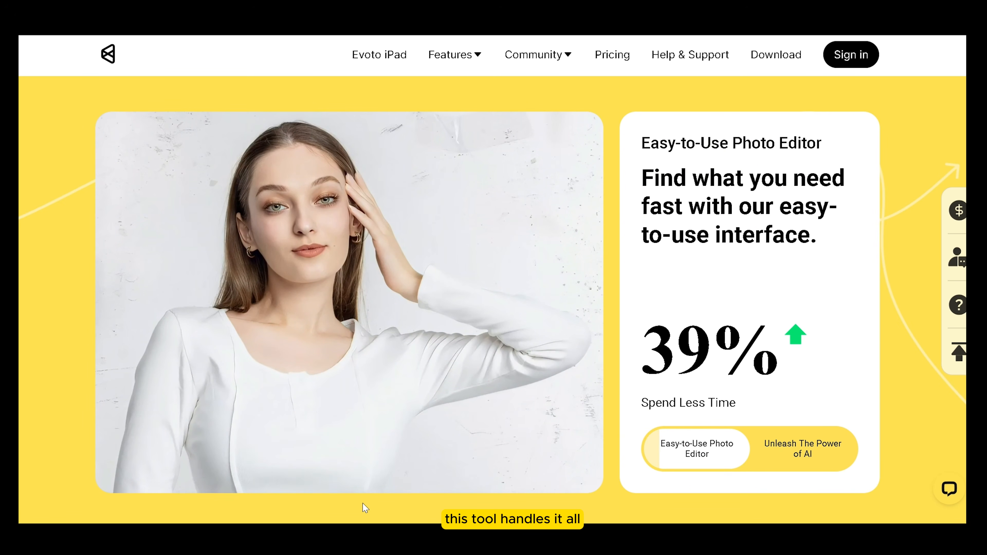
left_click(804, 456)
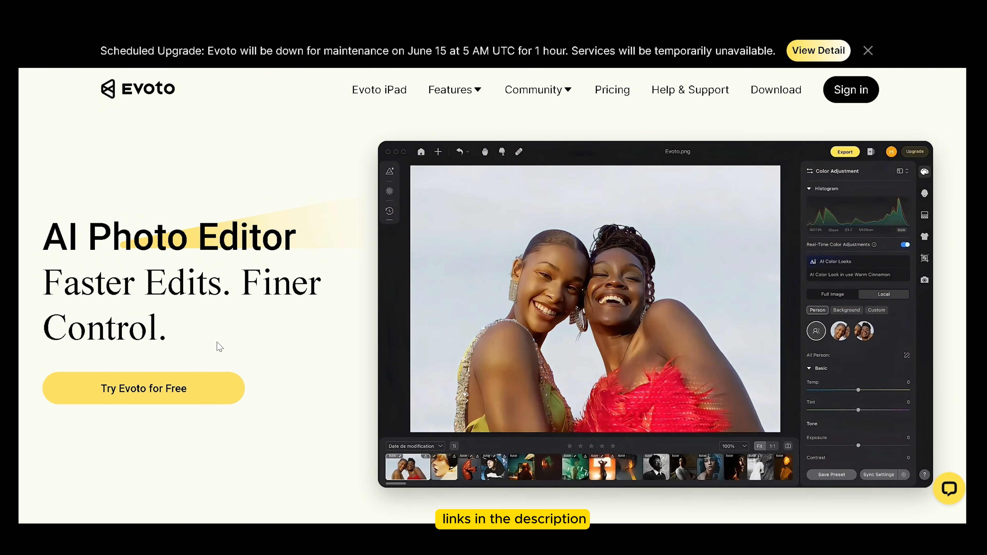
left_click(169, 393)
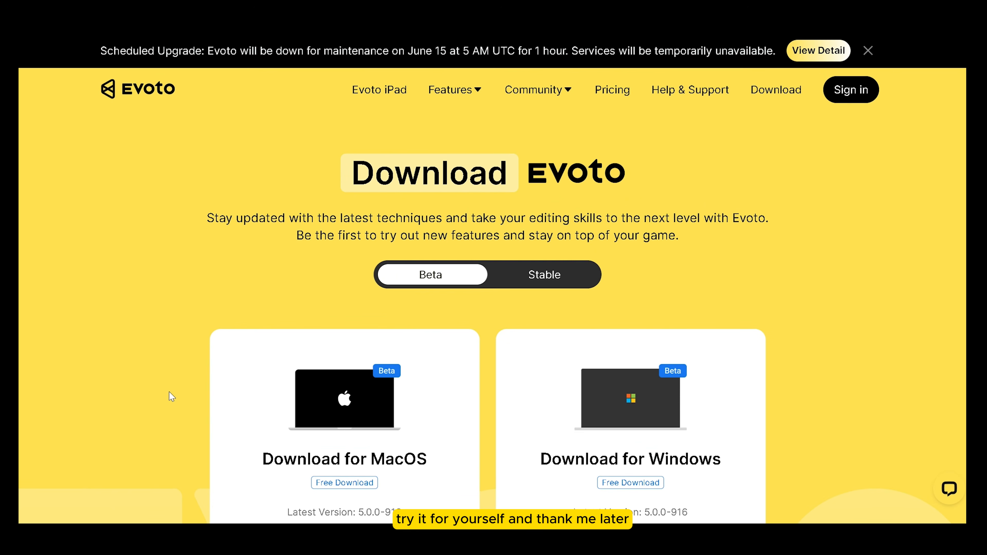
View the Stable download options and return to the Beta versions.
scroll(616, 332, "down", 4)
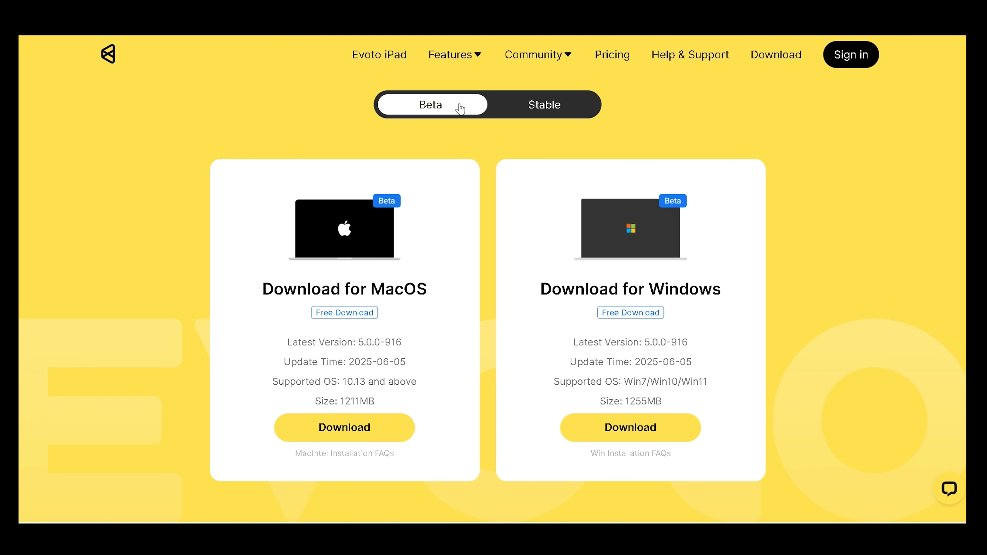
left_click(514, 107)
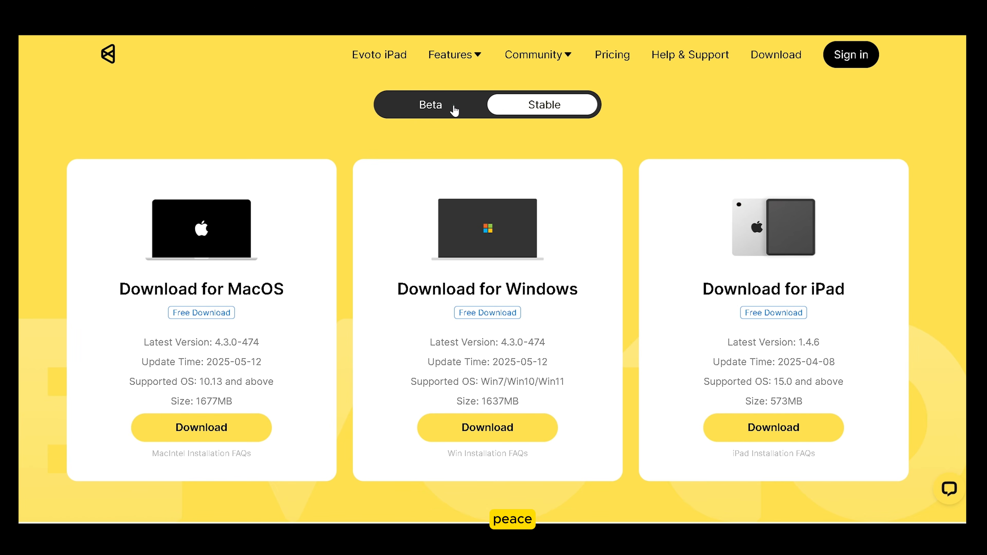
left_click(452, 106)
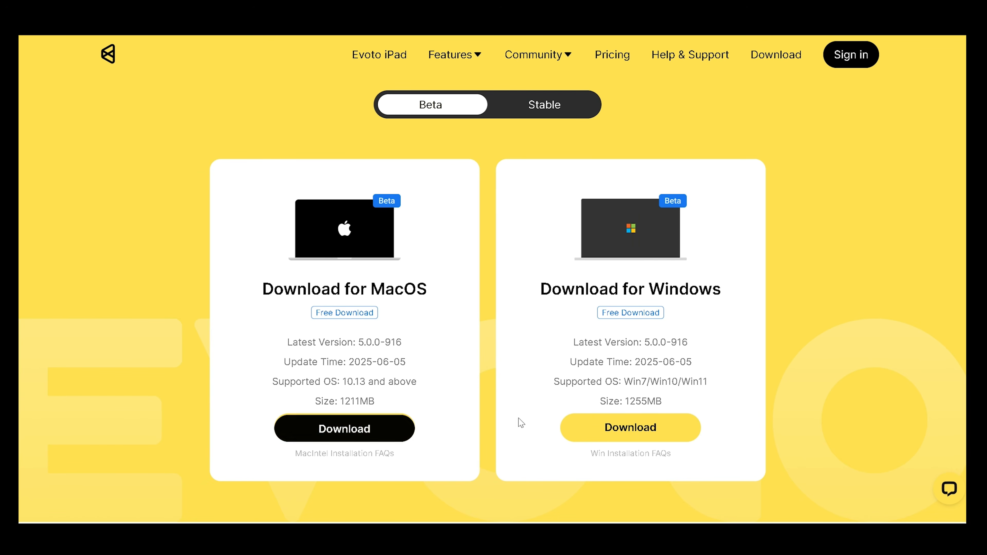